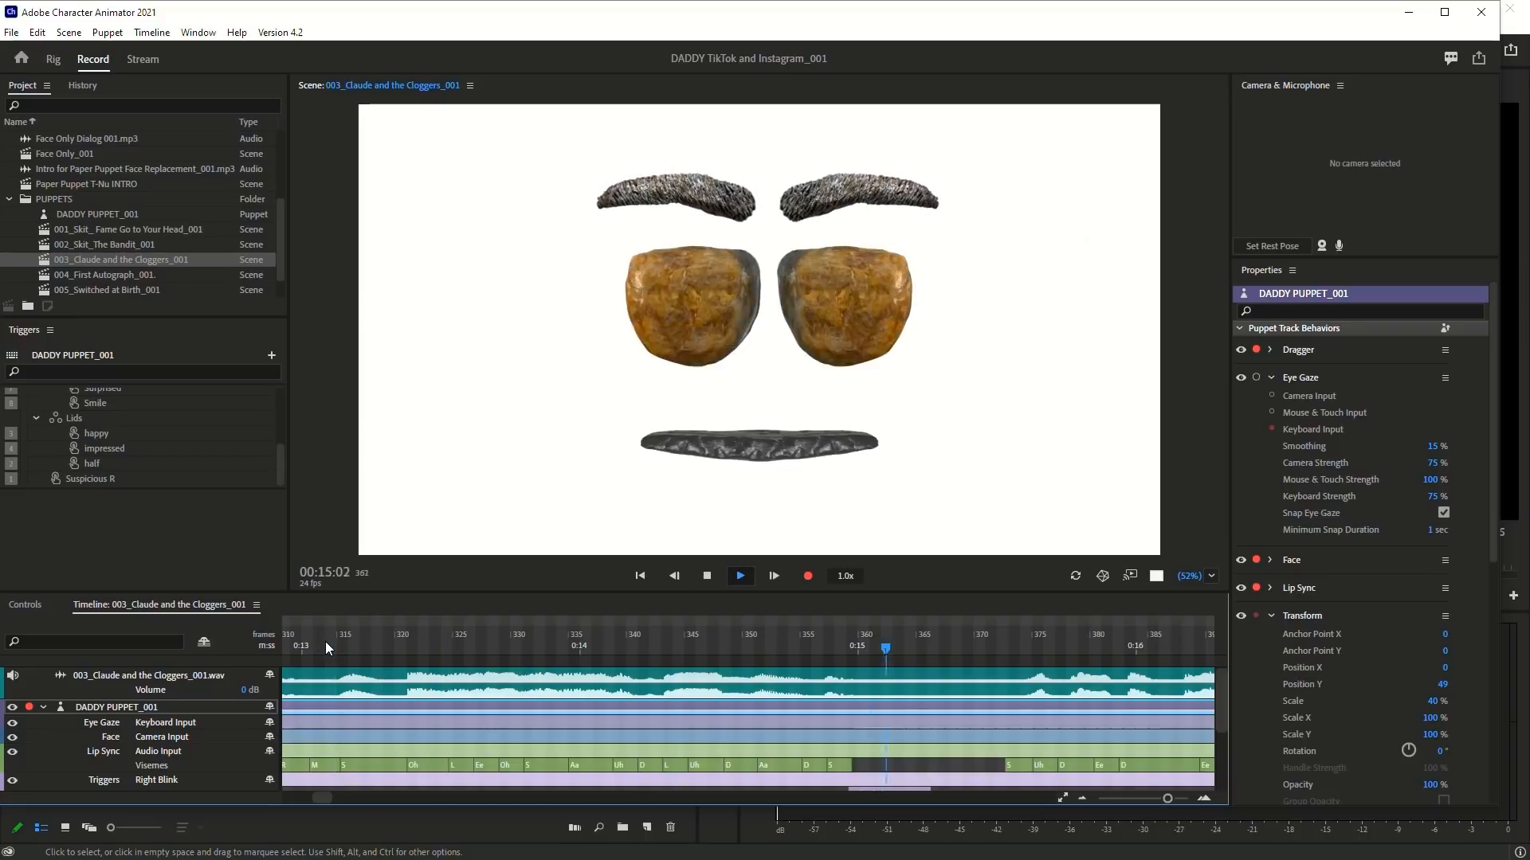
# Step: Fit the full scene timeline in view, stop the playback, and browse the example puppets on the Home screen
pyautogui.press('\\')
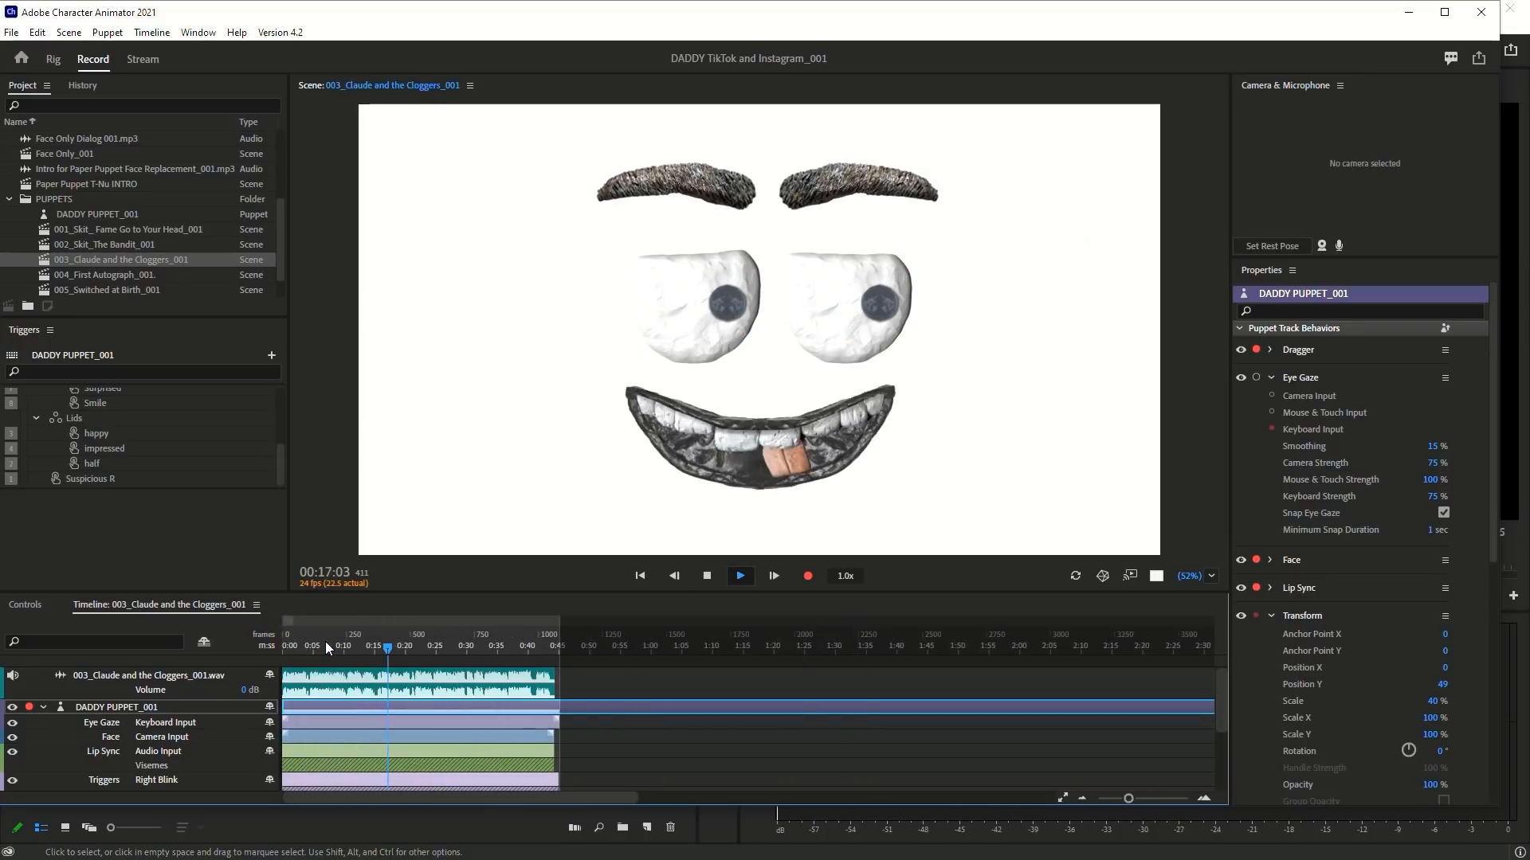
pyautogui.press('space')
pyautogui.click(21, 58)
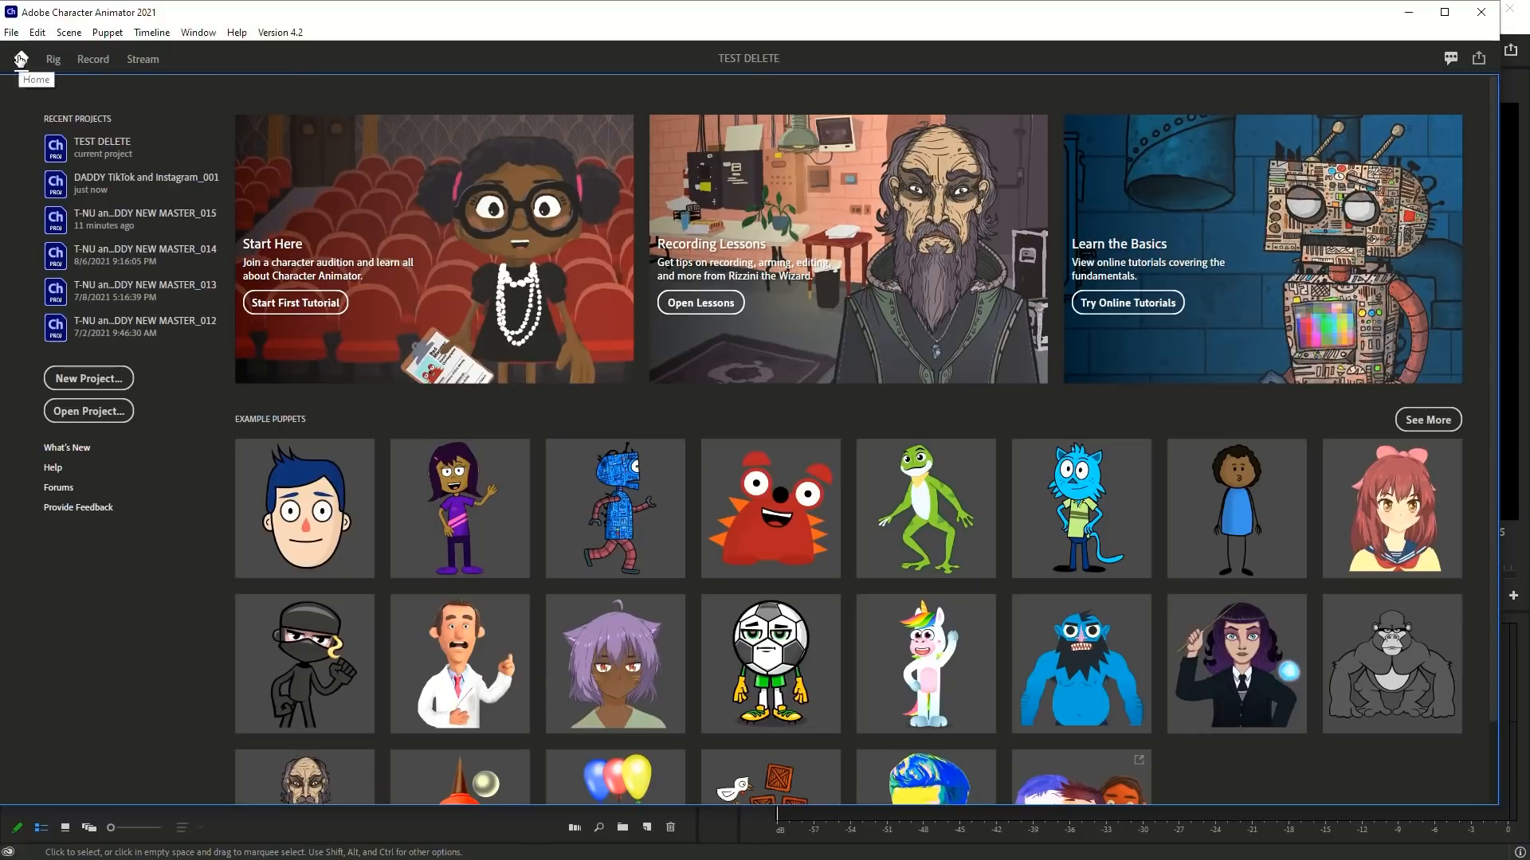
pyautogui.scroll(-2, 562, 558)
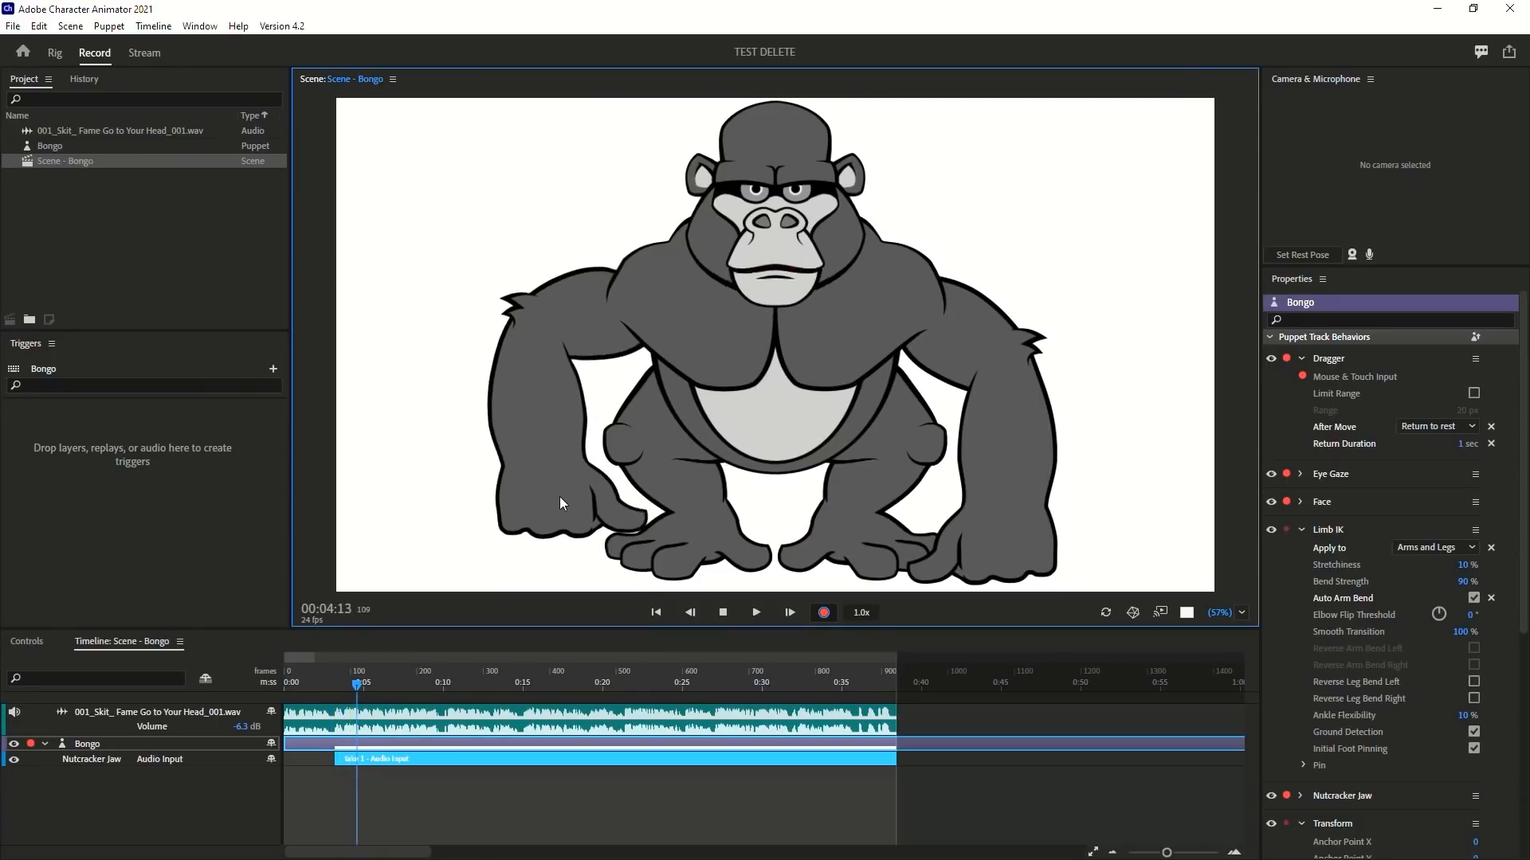
# Step: Move the Bongo puppet's arms in the scene, raising one hand to head height and shifting the other hand slightly
pyautogui.moveTo(543, 552)
pyautogui.mouseDown()
pyautogui.moveTo(586, 332)
pyautogui.moveTo(591, 205)
pyautogui.moveTo(523, 203)
pyautogui.mouseUp()
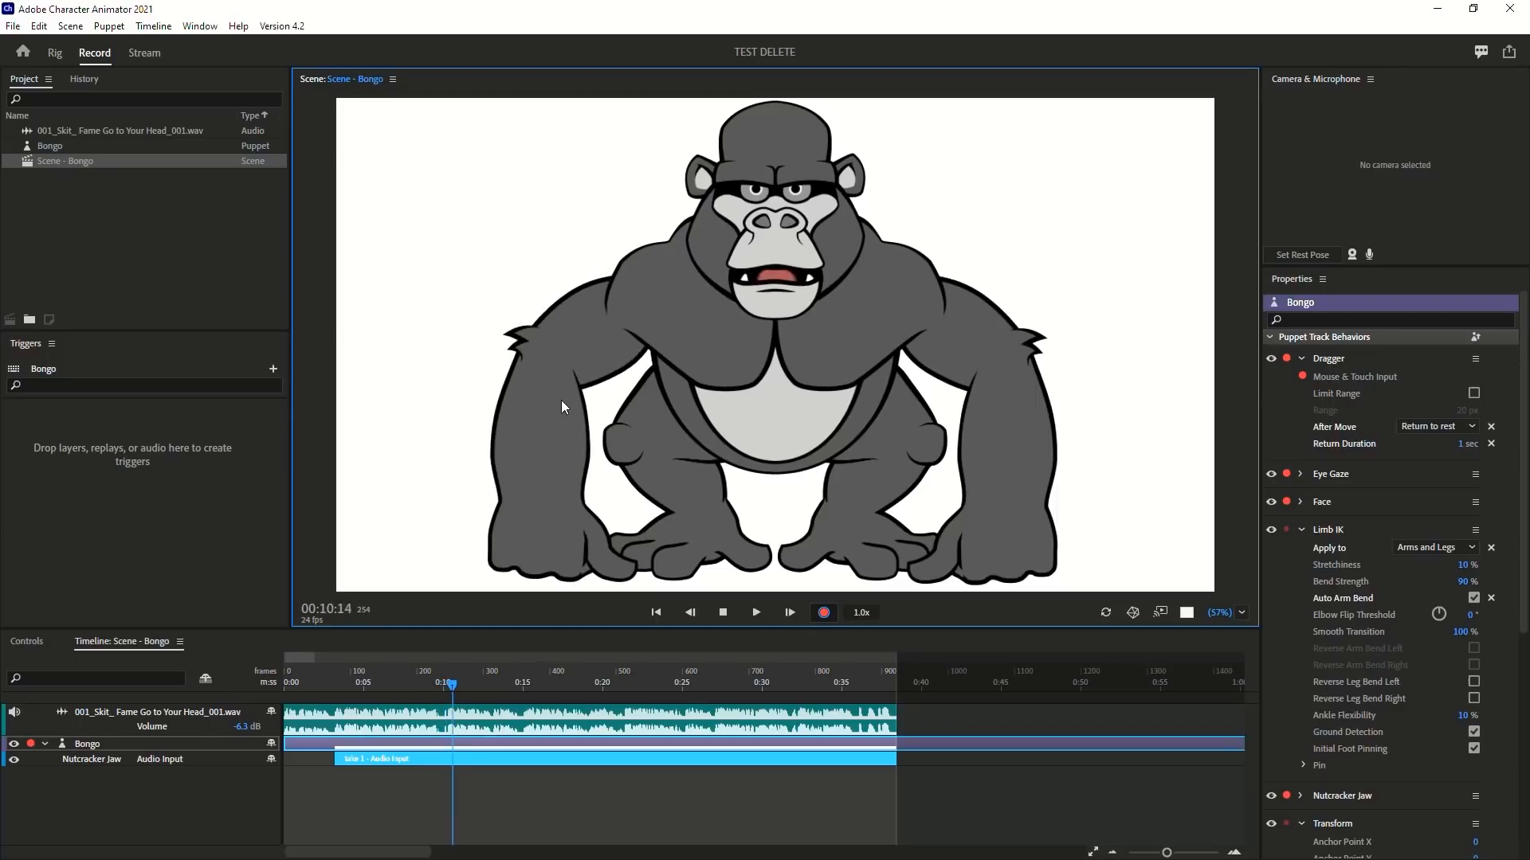
pyautogui.moveTo(1027, 548)
pyautogui.mouseDown()
pyautogui.moveTo(924, 365)
pyautogui.moveTo(914, 381)
pyautogui.moveTo(1007, 602)
pyautogui.mouseUp()
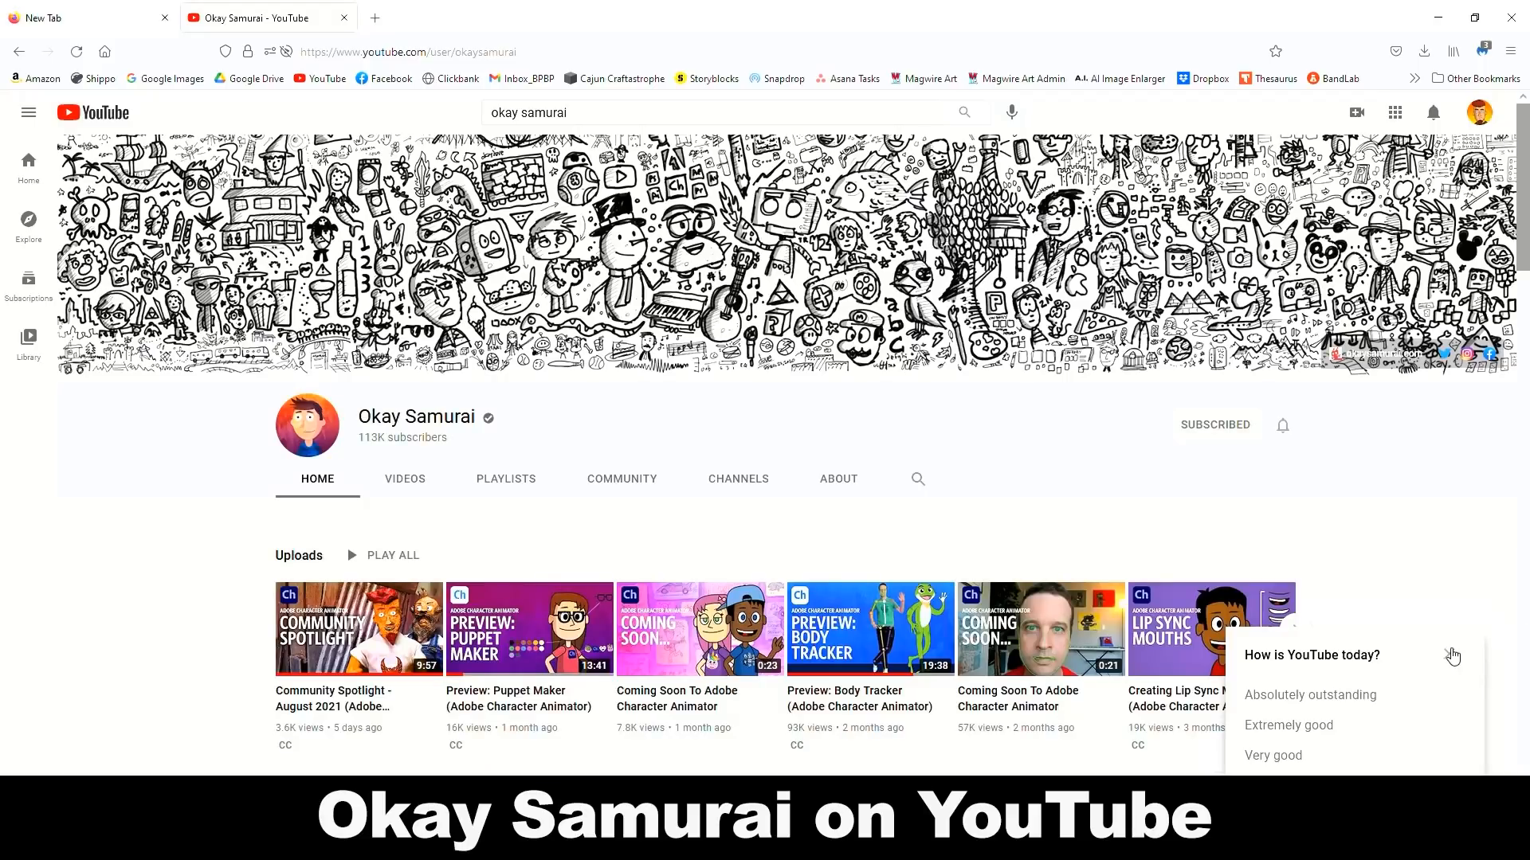
# Step: Switch to the Okay Samurai YouTube channel, dismiss the survey, and look through its Character Animator lessons
pyautogui.click(1451, 654)
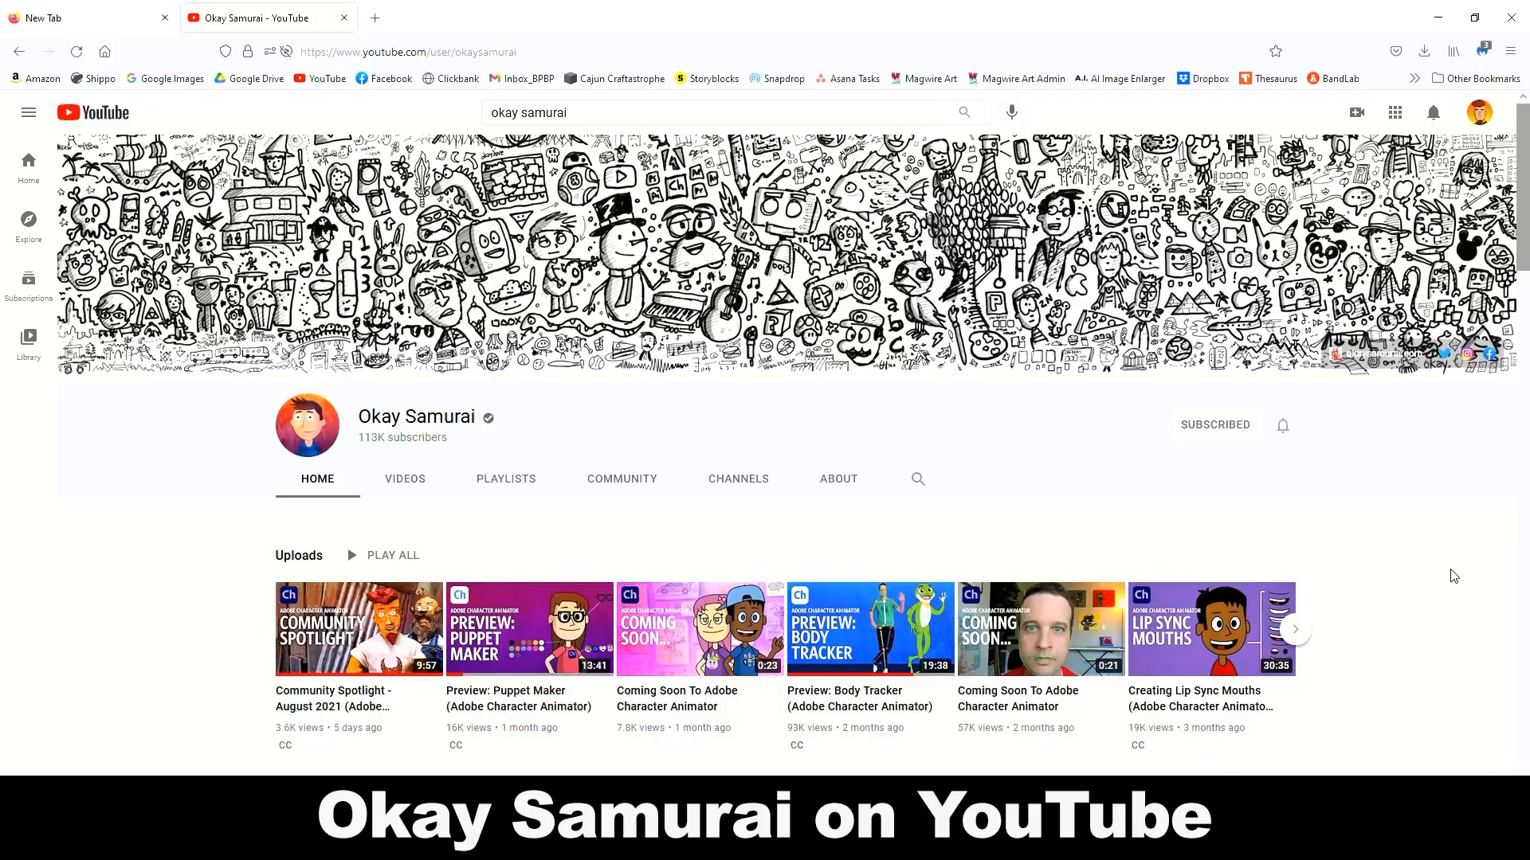
pyautogui.scroll(-4, 1453, 574)
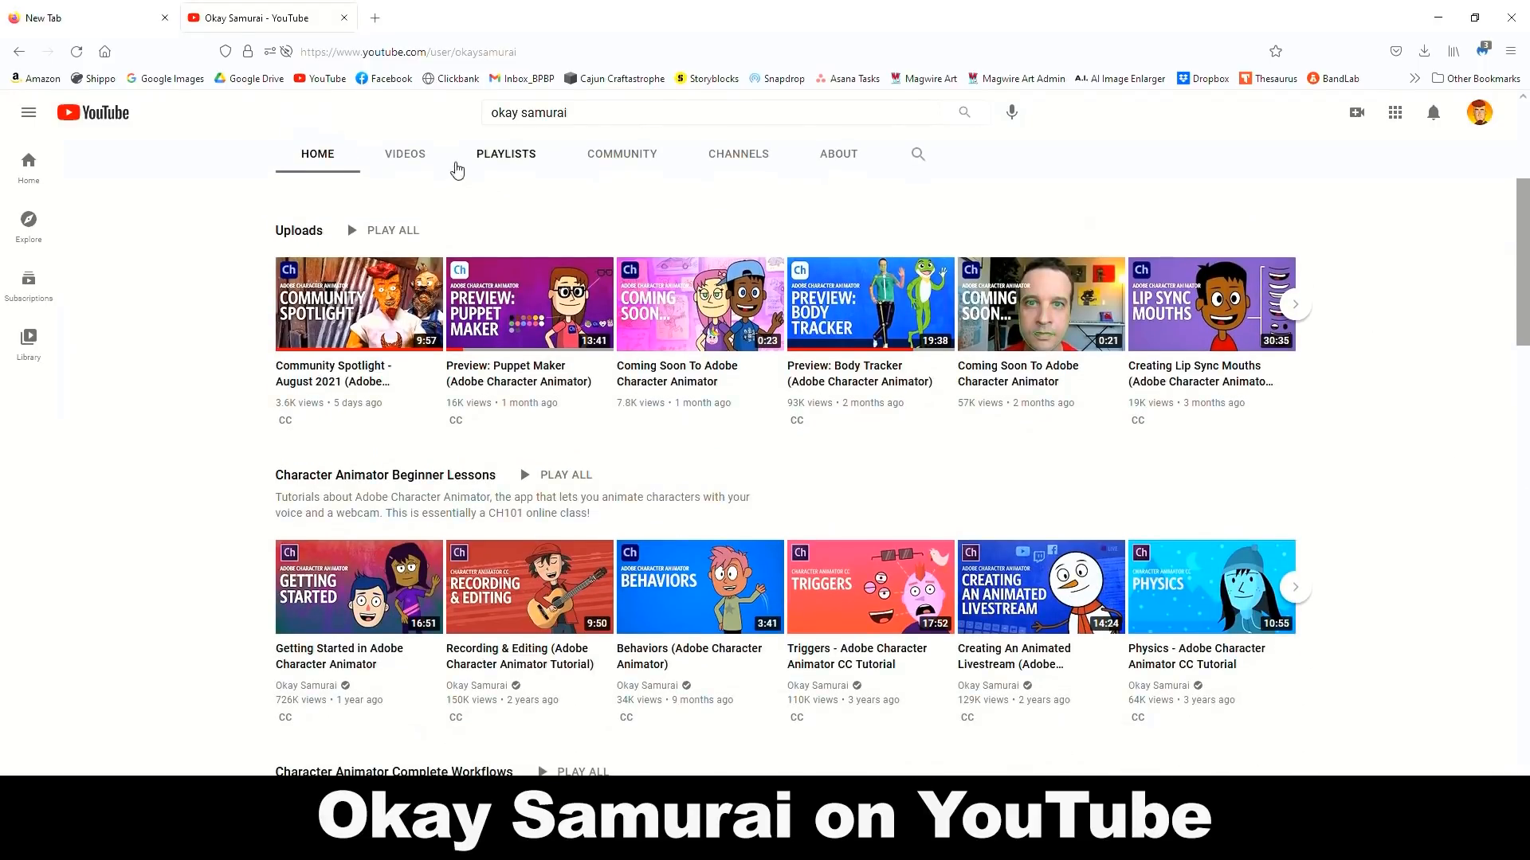
pyautogui.scroll(-4, 1403, 420)
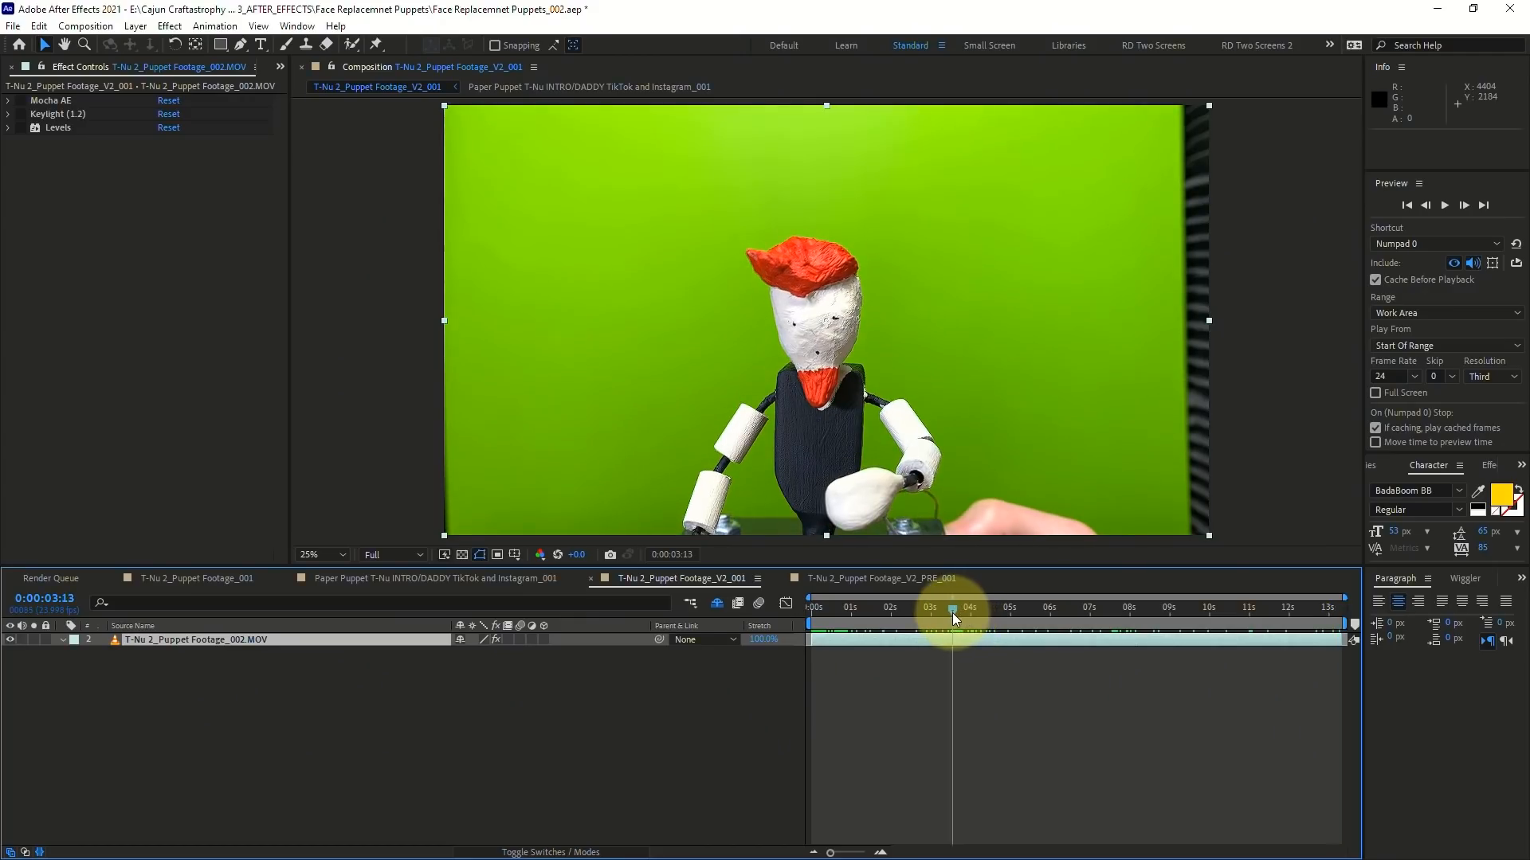
# Step: At 0:00:02:18, apply a new Mocha AE effect to T-Nu 2_Puppet Footage_002.MOV and launch Mocha
pyautogui.moveTo(955, 618); pyautogui.dragTo(925, 619)
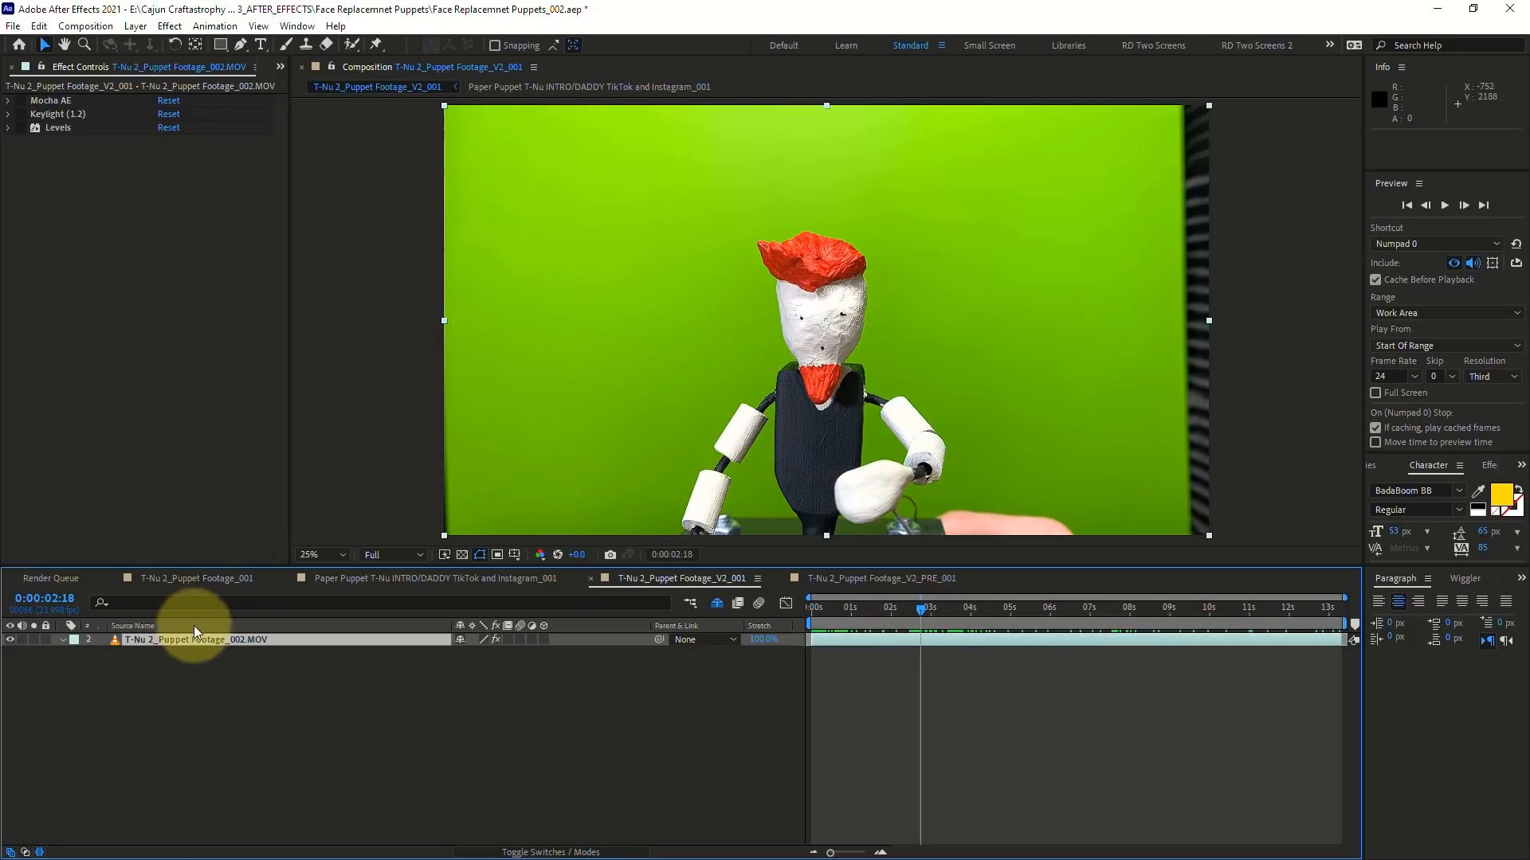
pyautogui.click(228, 26)
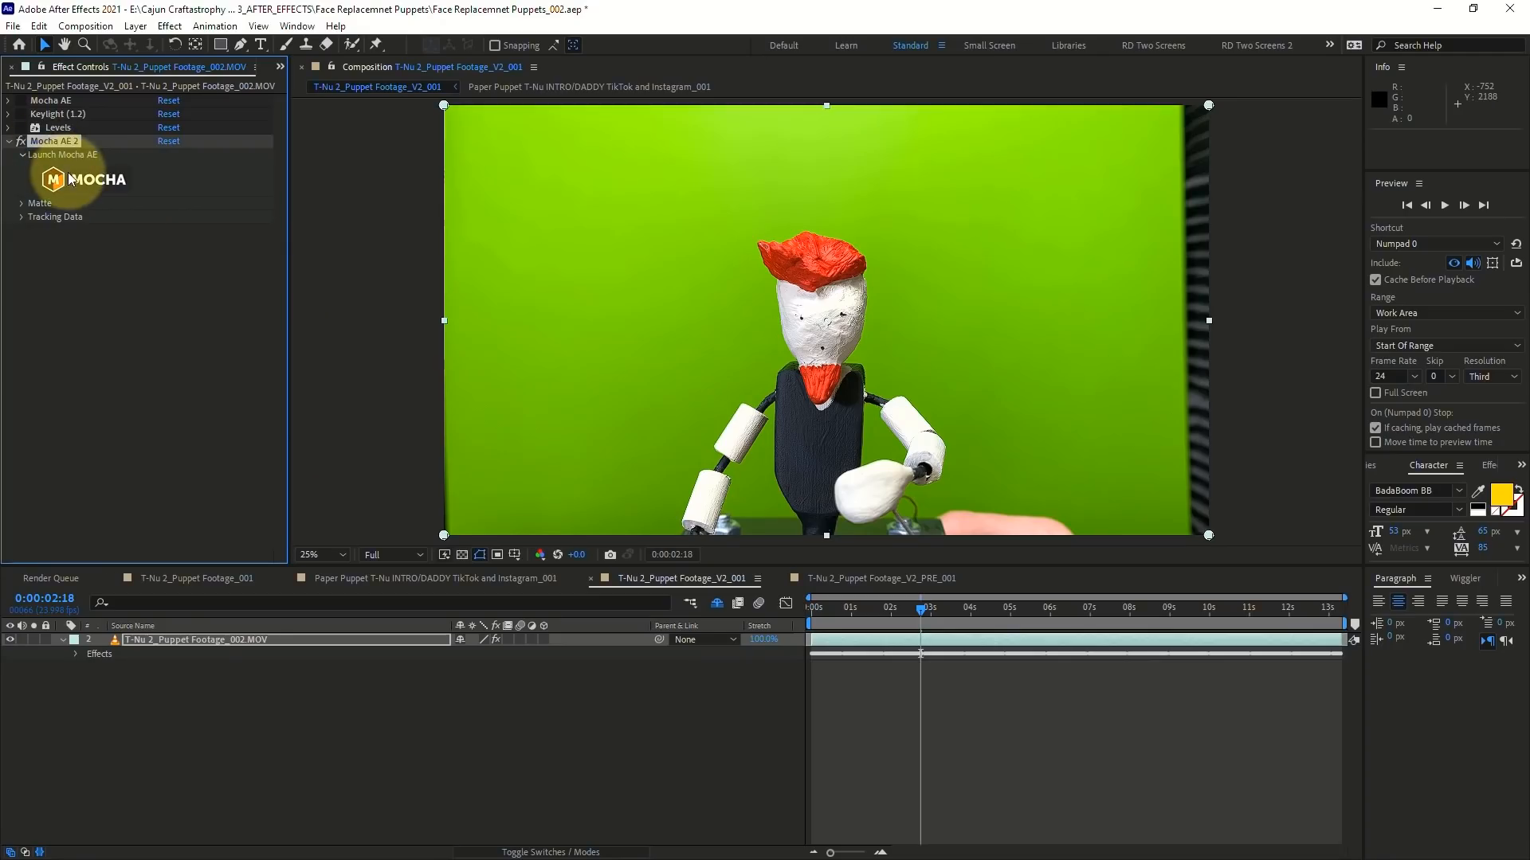
pyautogui.click(72, 176)
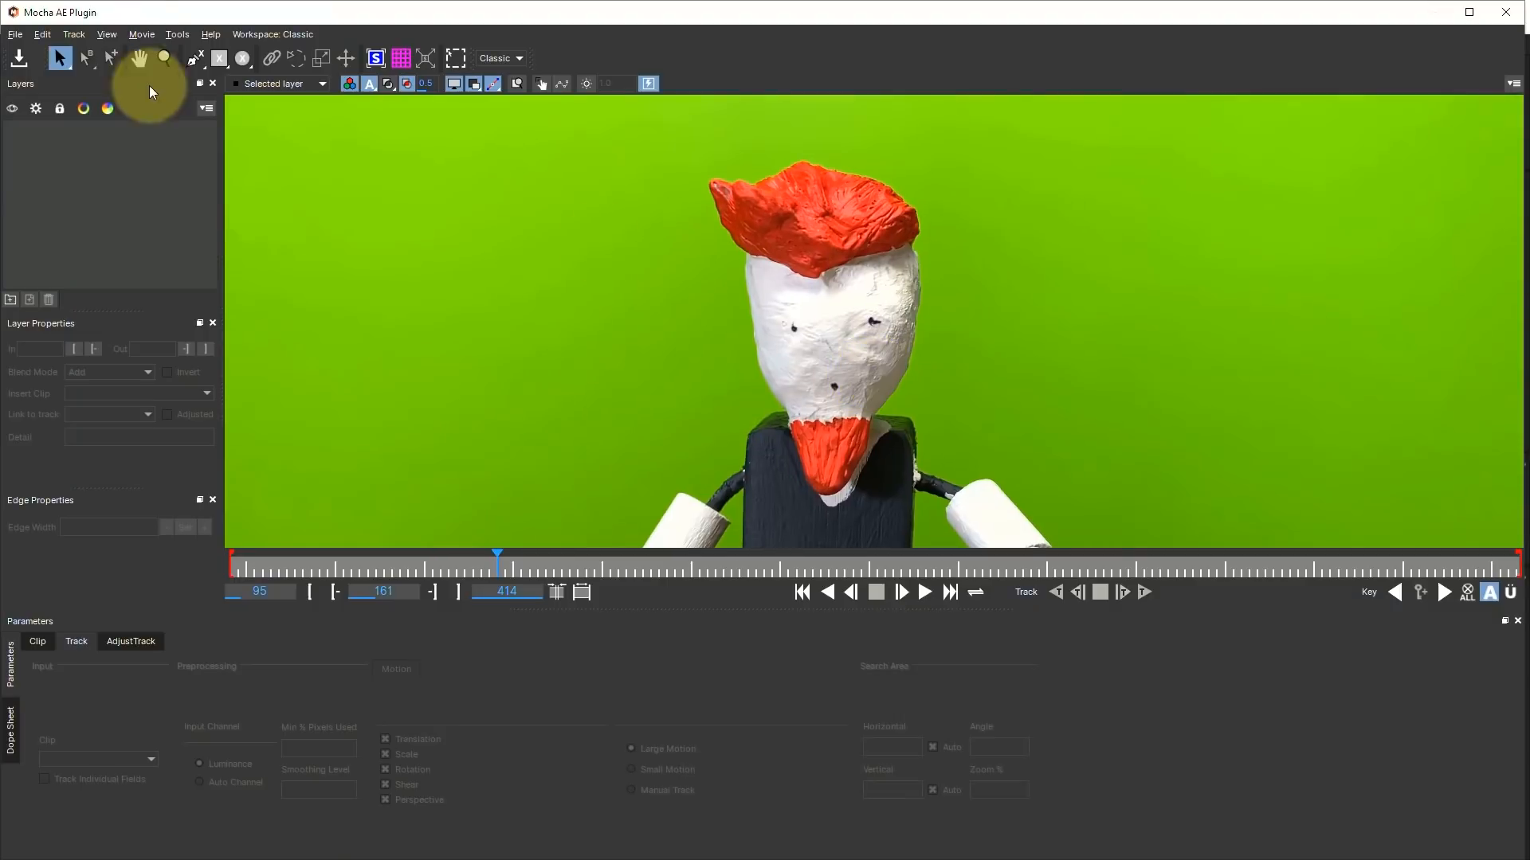
# Step: Draw a closed X-spline around the puppet's face, from the red beard up both sides into the hair
pyautogui.click(195, 59)
pyautogui.click(828, 453)
pyautogui.click(843, 428)
pyautogui.click(872, 378)
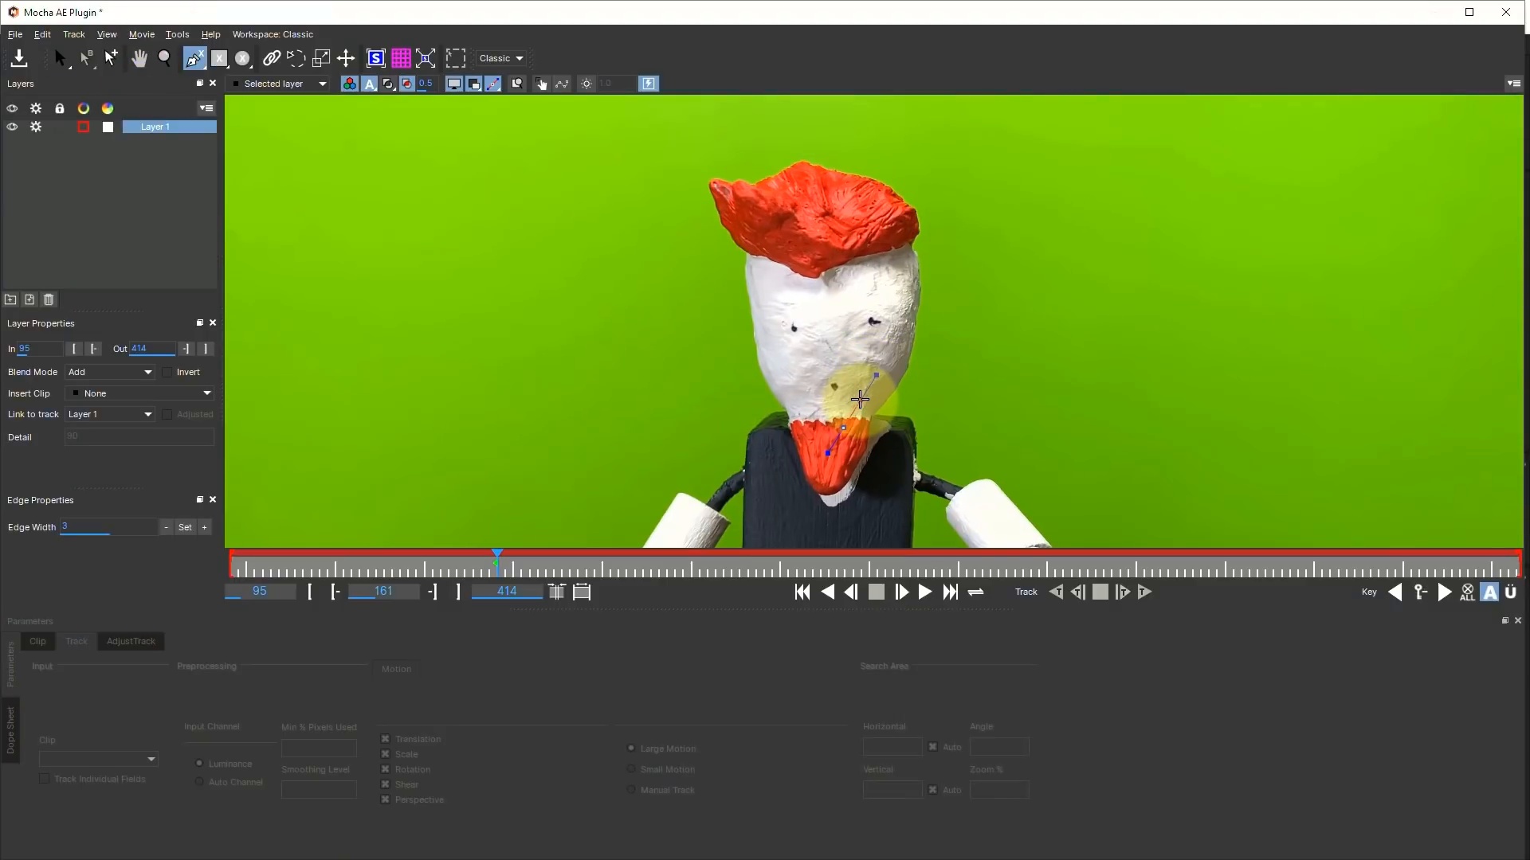
pyautogui.click(860, 399)
pyautogui.click(890, 350)
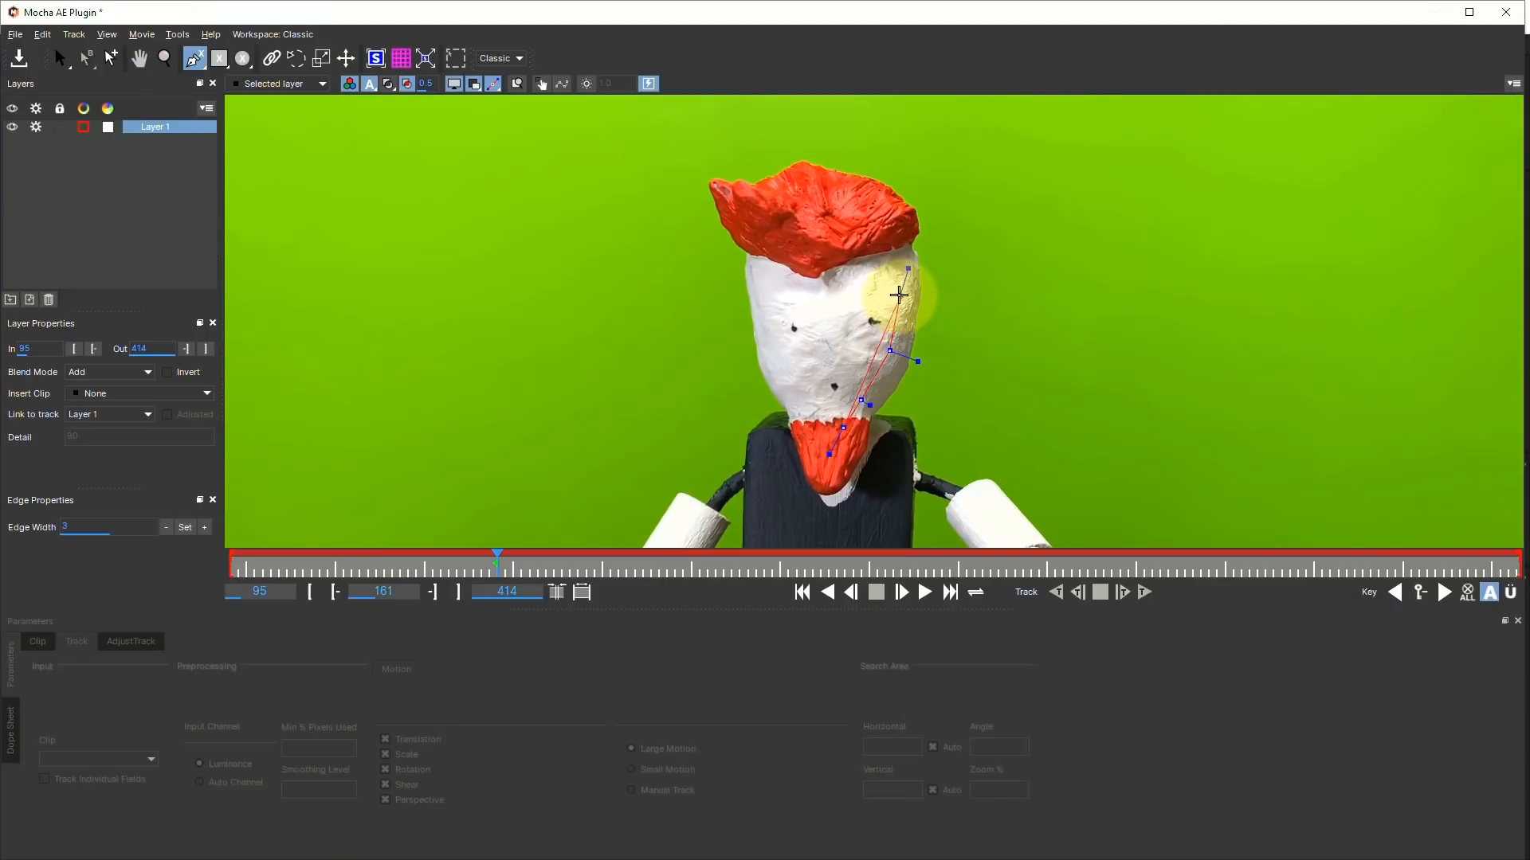
pyautogui.click(867, 244)
pyautogui.click(828, 226)
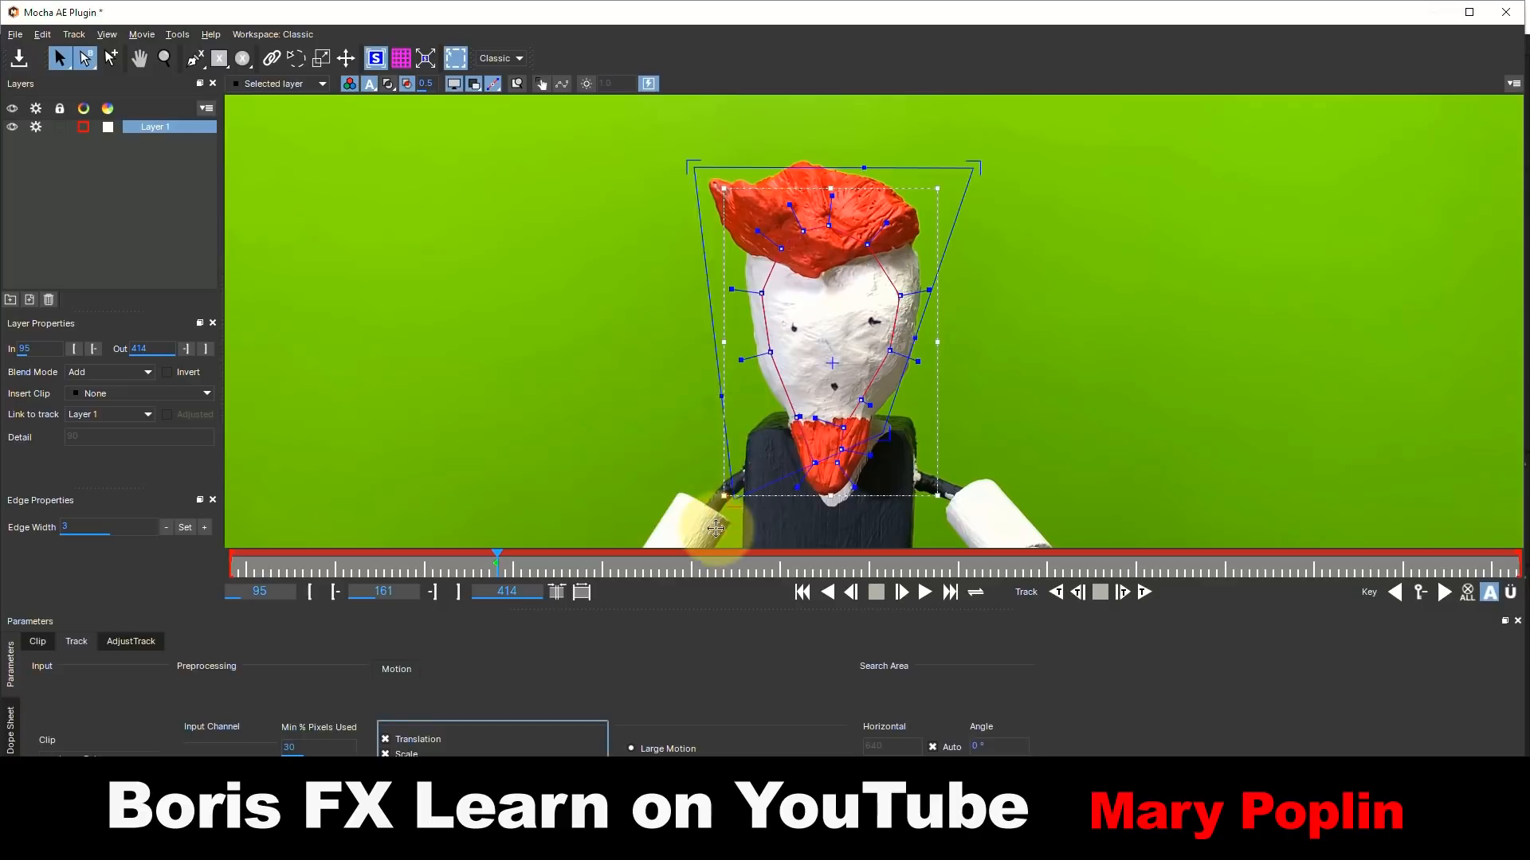
# Step: Square up the planar surface around the puppet's head and track Layer 1 backwards
pyautogui.moveTo(673, 556); pyautogui.dragTo(972, 523)
pyautogui.click(1074, 592)
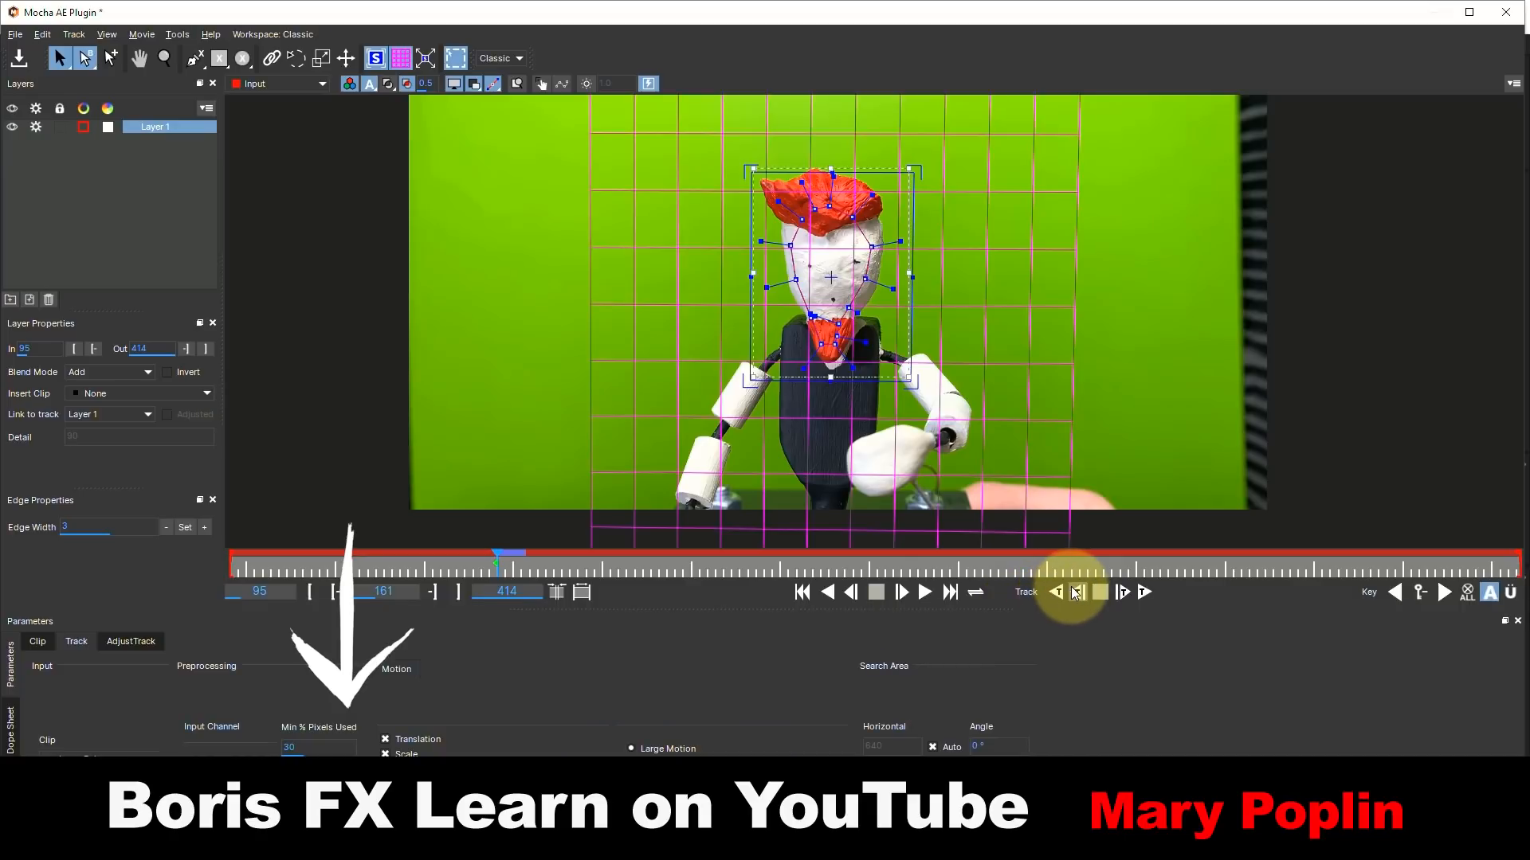
pyautogui.click(1065, 591)
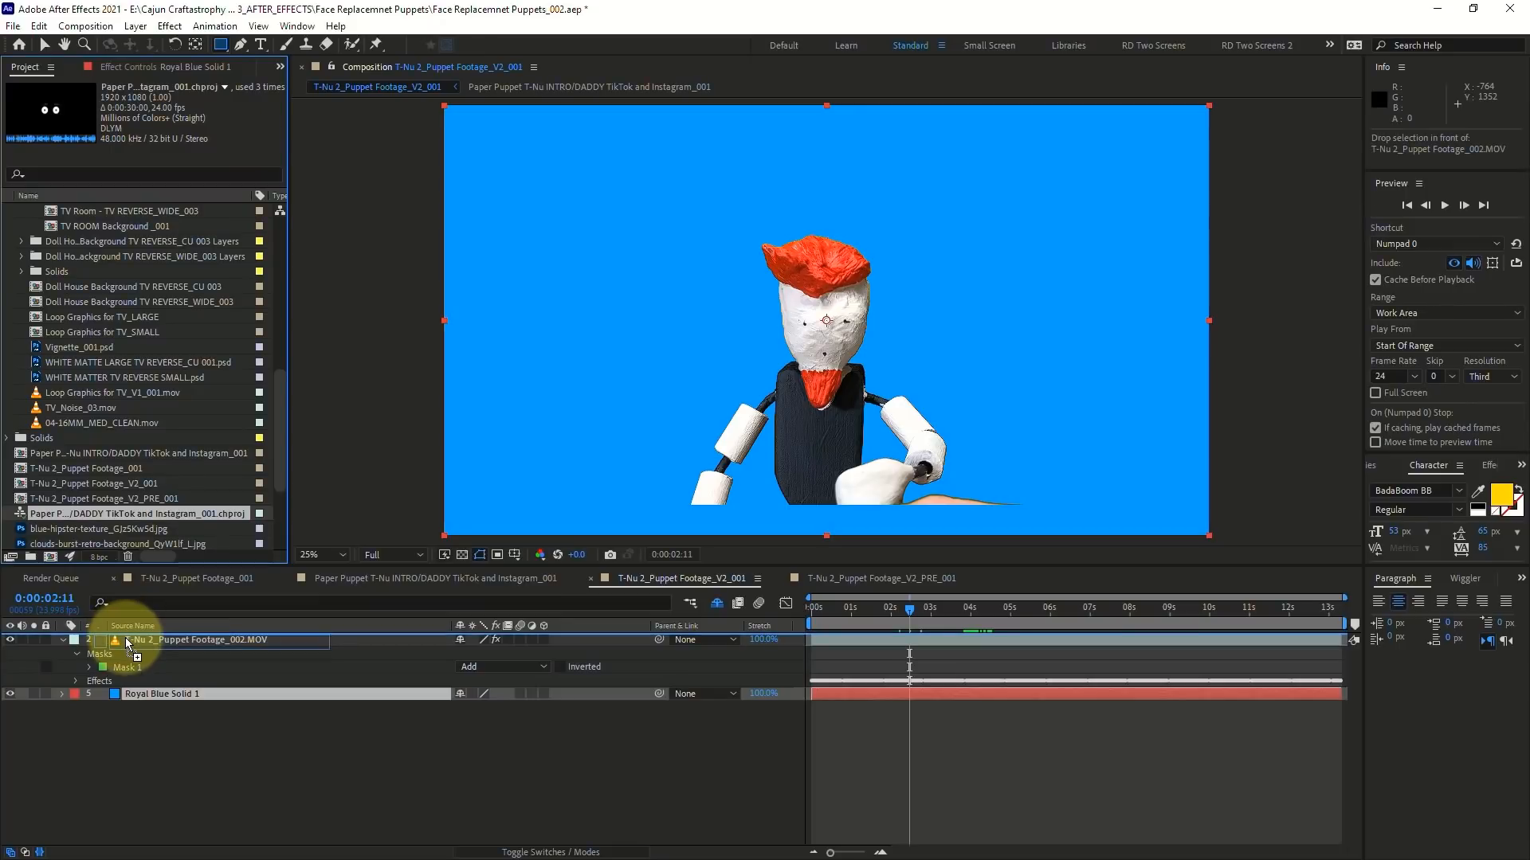
# Step: Place Paper Puppet T-Nu INTRO/DADDY TikTok and Instagram_001.chproj above the puppet footage in the composition and preview it
pyautogui.click(174, 518)
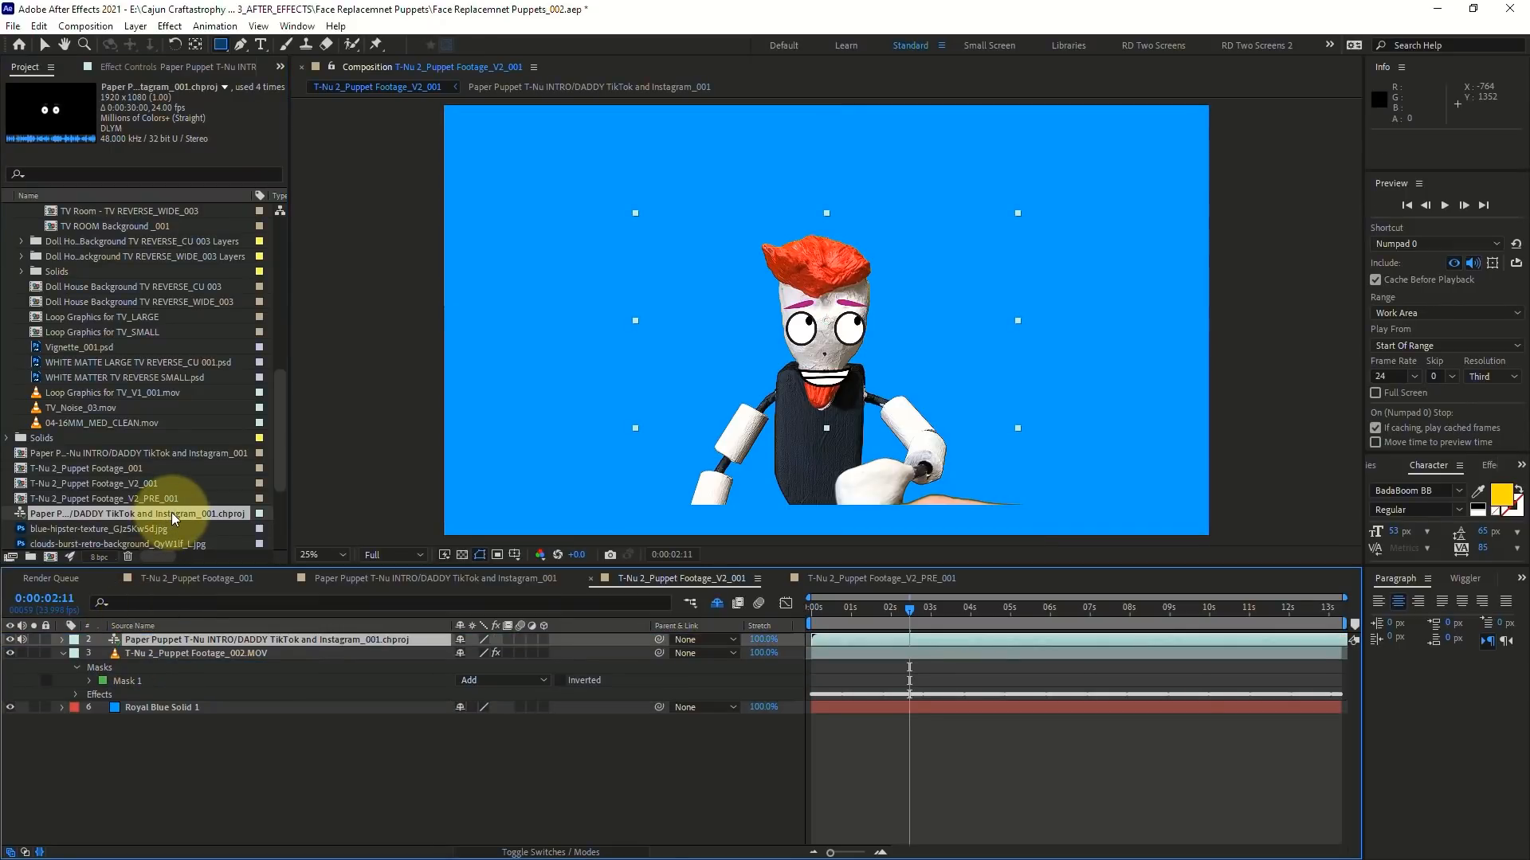
pyautogui.press('v')
pyautogui.press('KP_0')
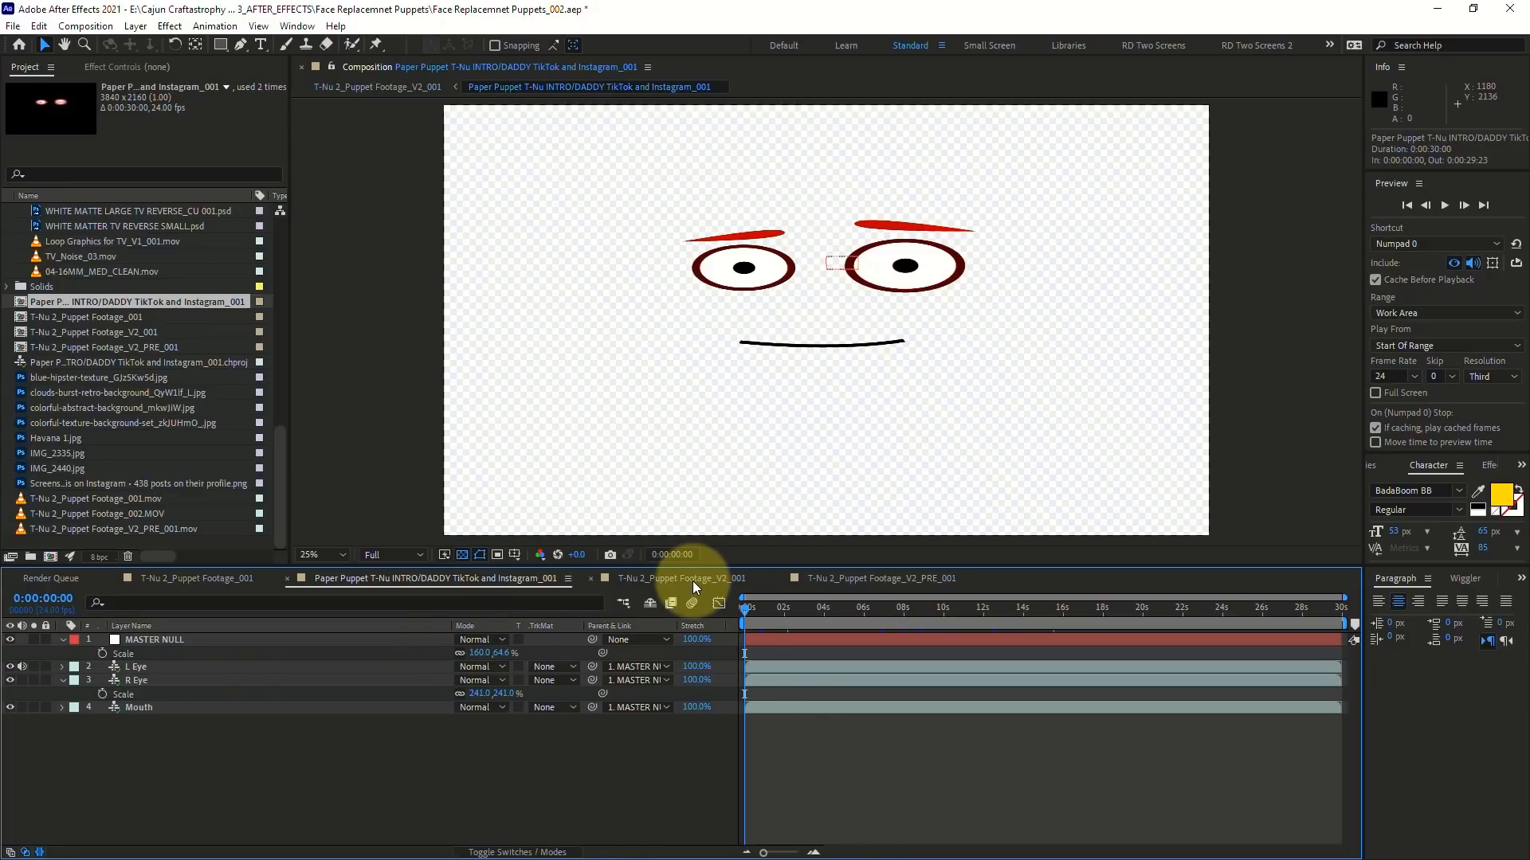
# Step: In the T-Nu 2_Puppet Footage_V2_001 composition, create the footage's Mocha AE track data from Layer 2
pyautogui.click(692, 580)
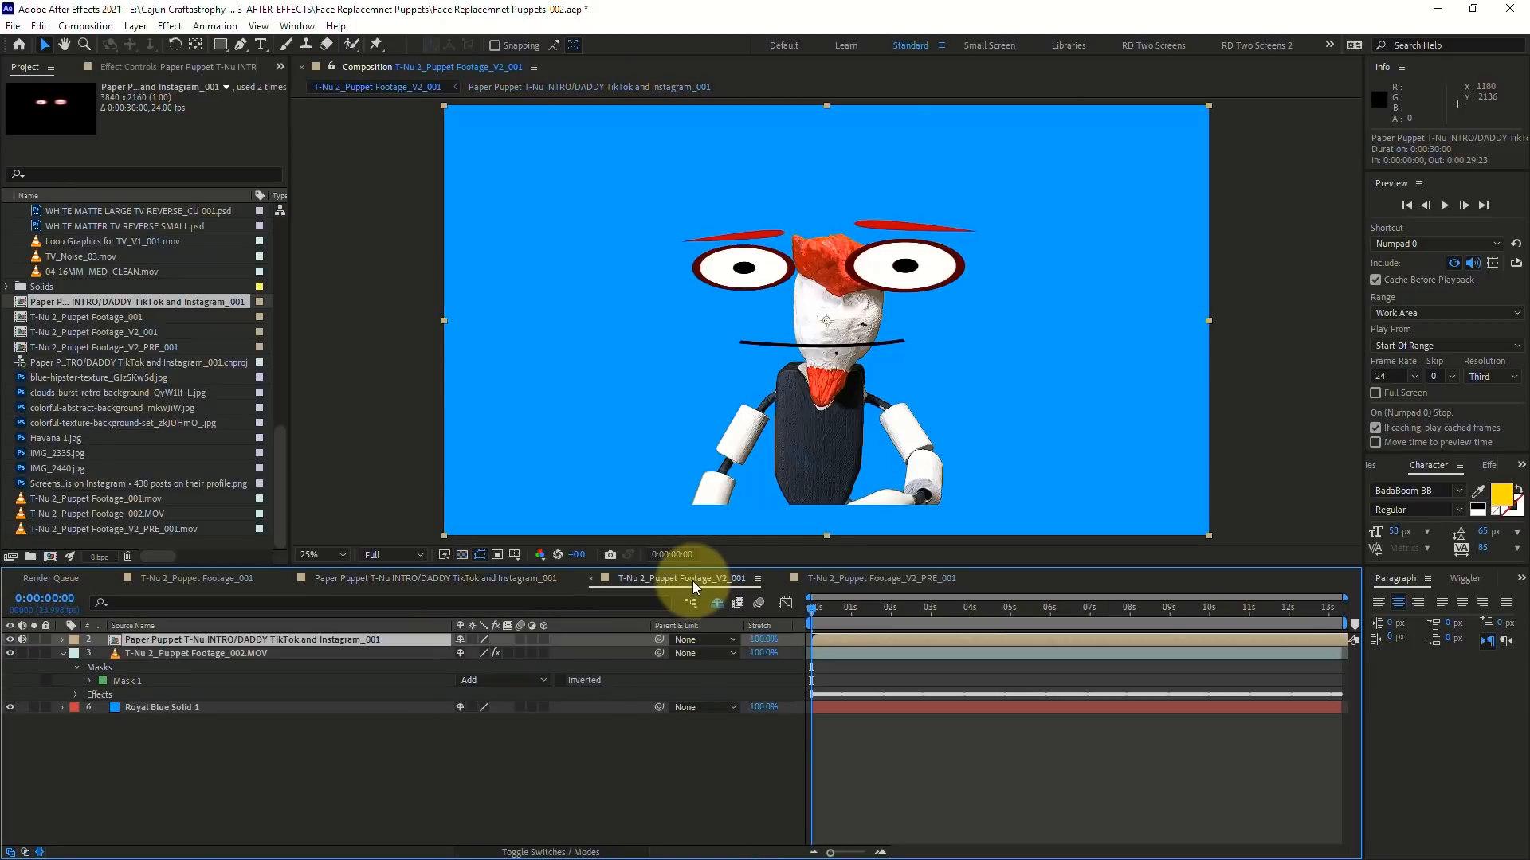
pyautogui.click(209, 189)
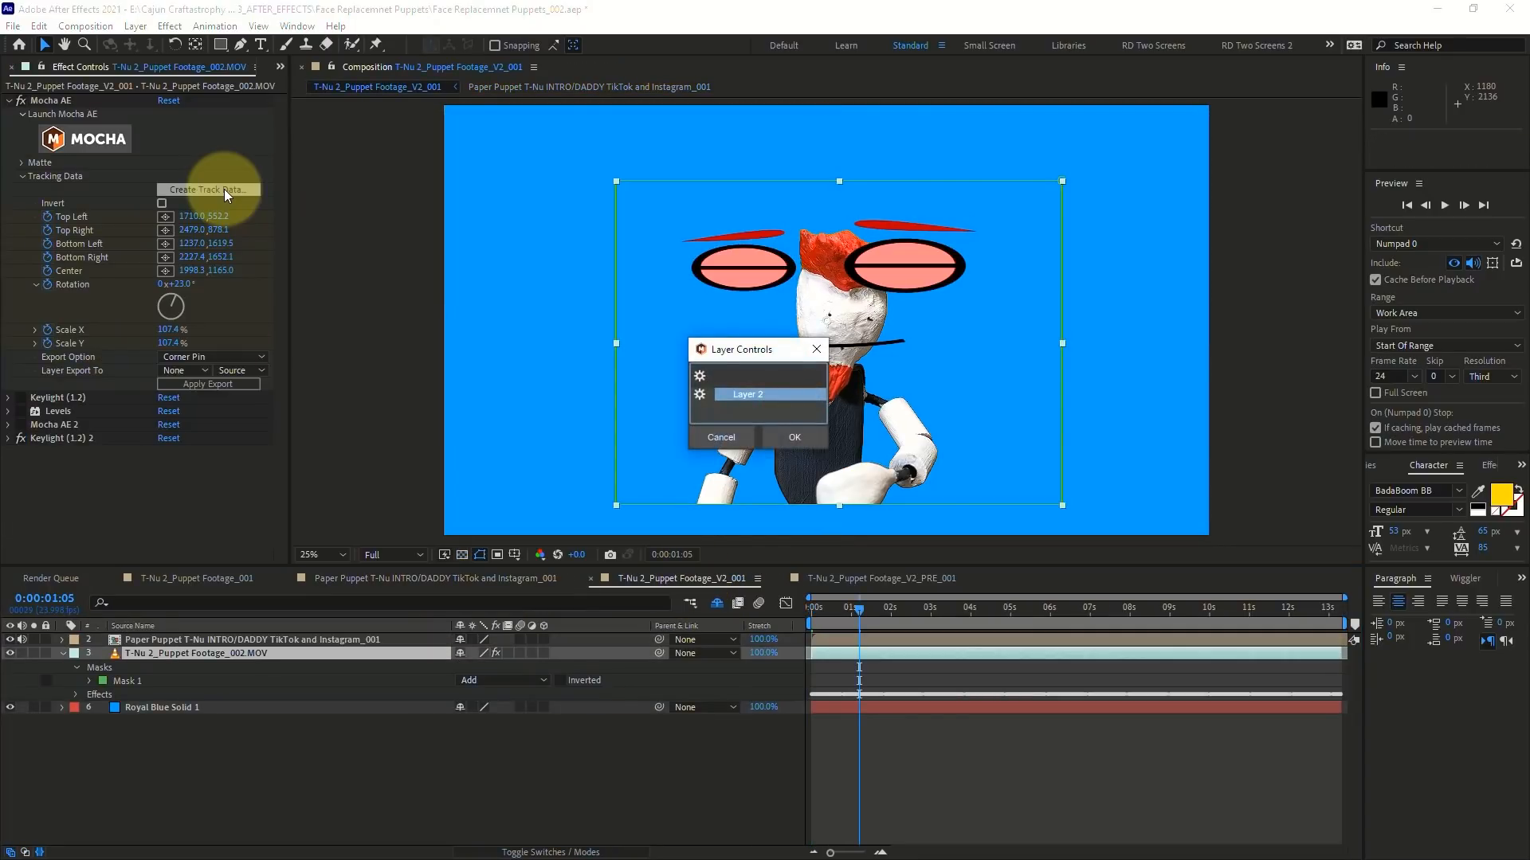
pyautogui.click(748, 396)
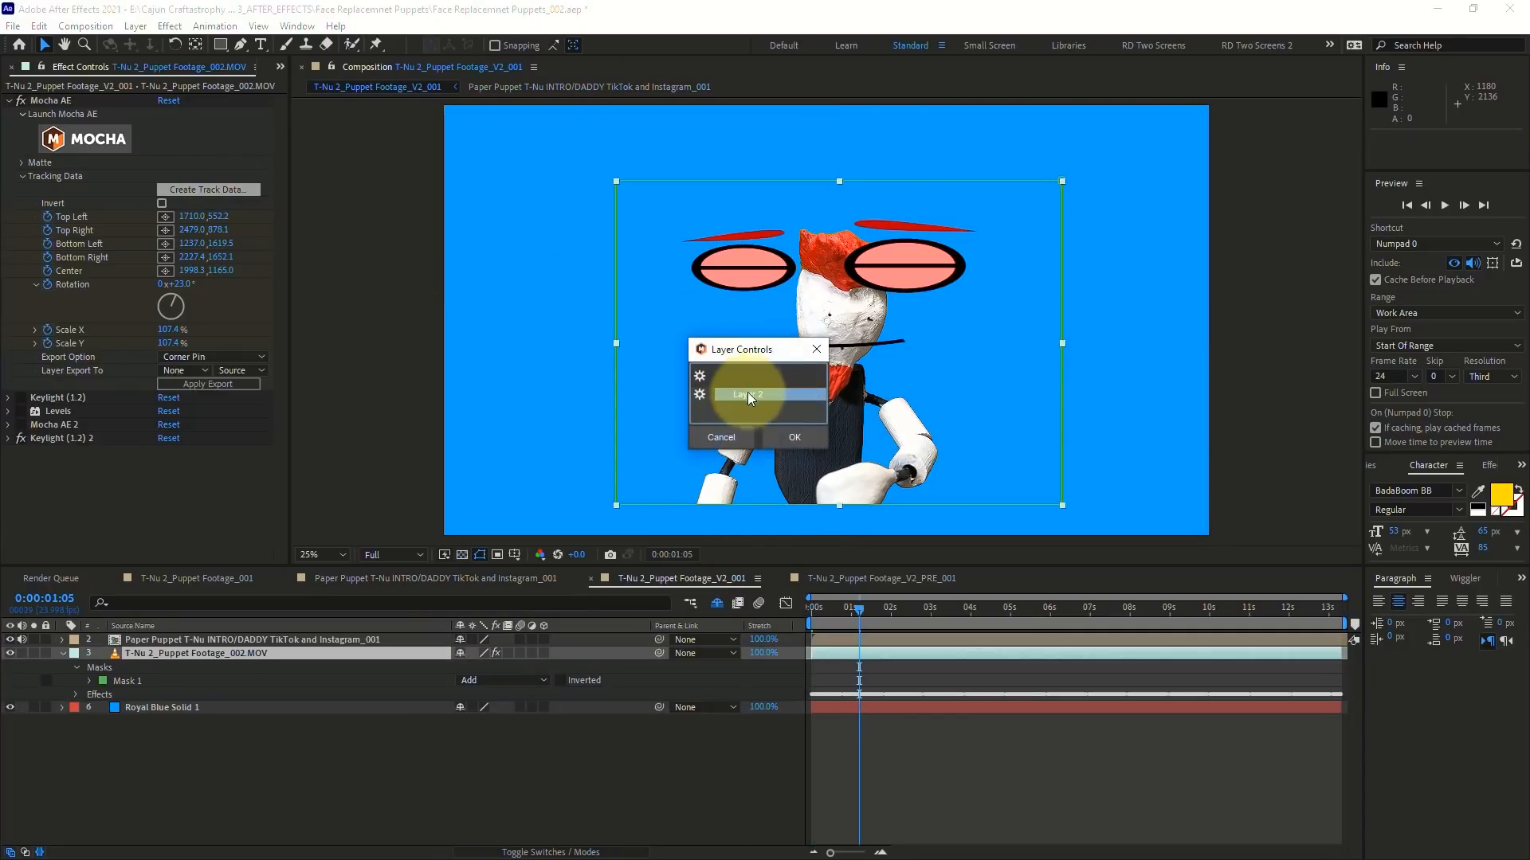
pyautogui.click(795, 438)
# Step: Apply the Mocha track as a Corner Pin export to layer 2, Paper Puppet T-Nu INTRO/DADDY TikTok and Instagram_001, and preview the result
pyautogui.click(208, 353)
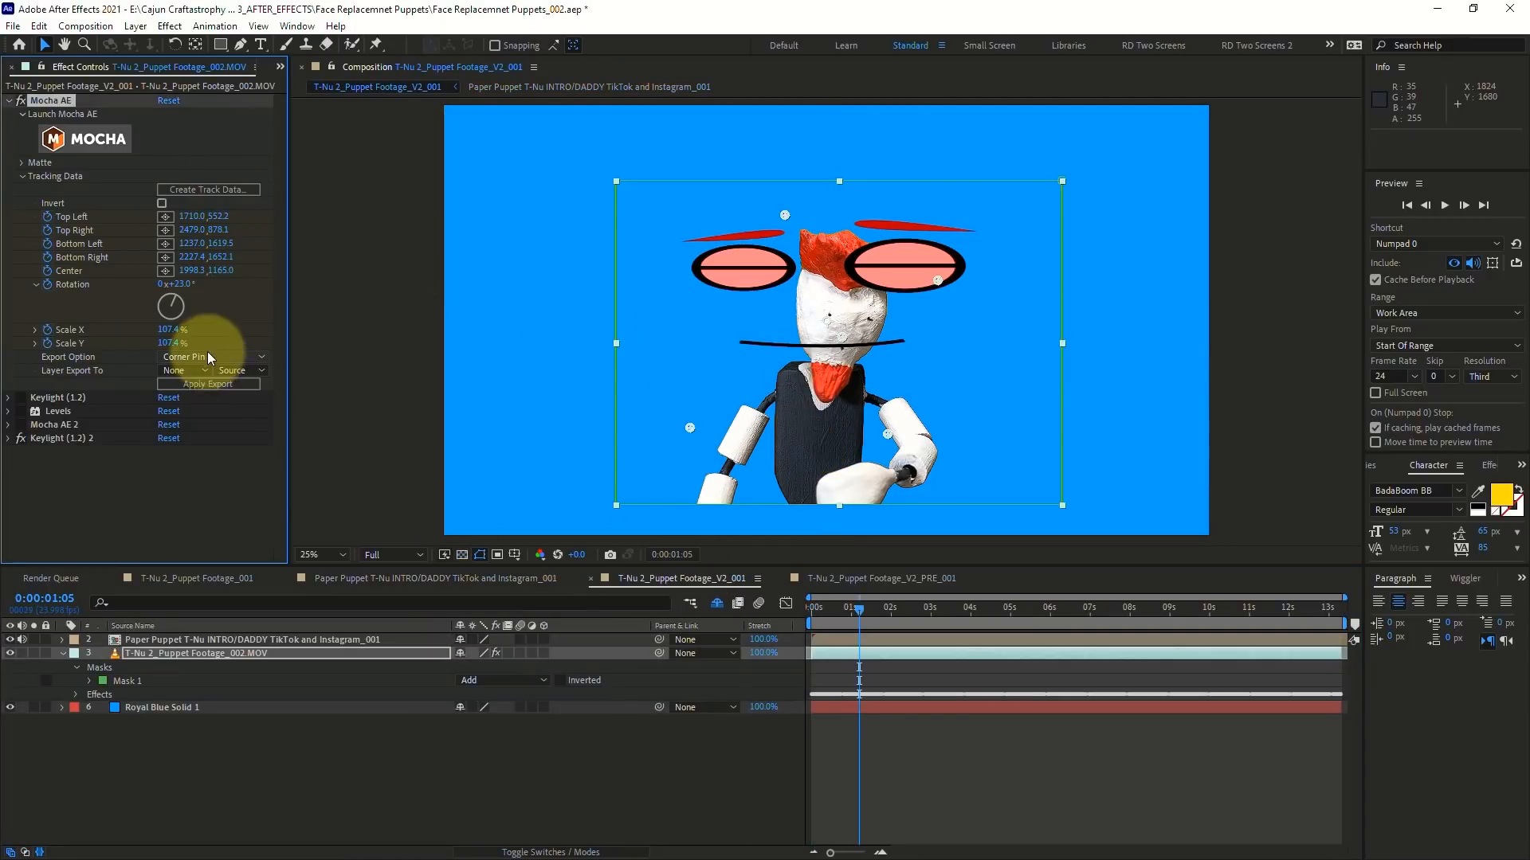
pyautogui.click(194, 385)
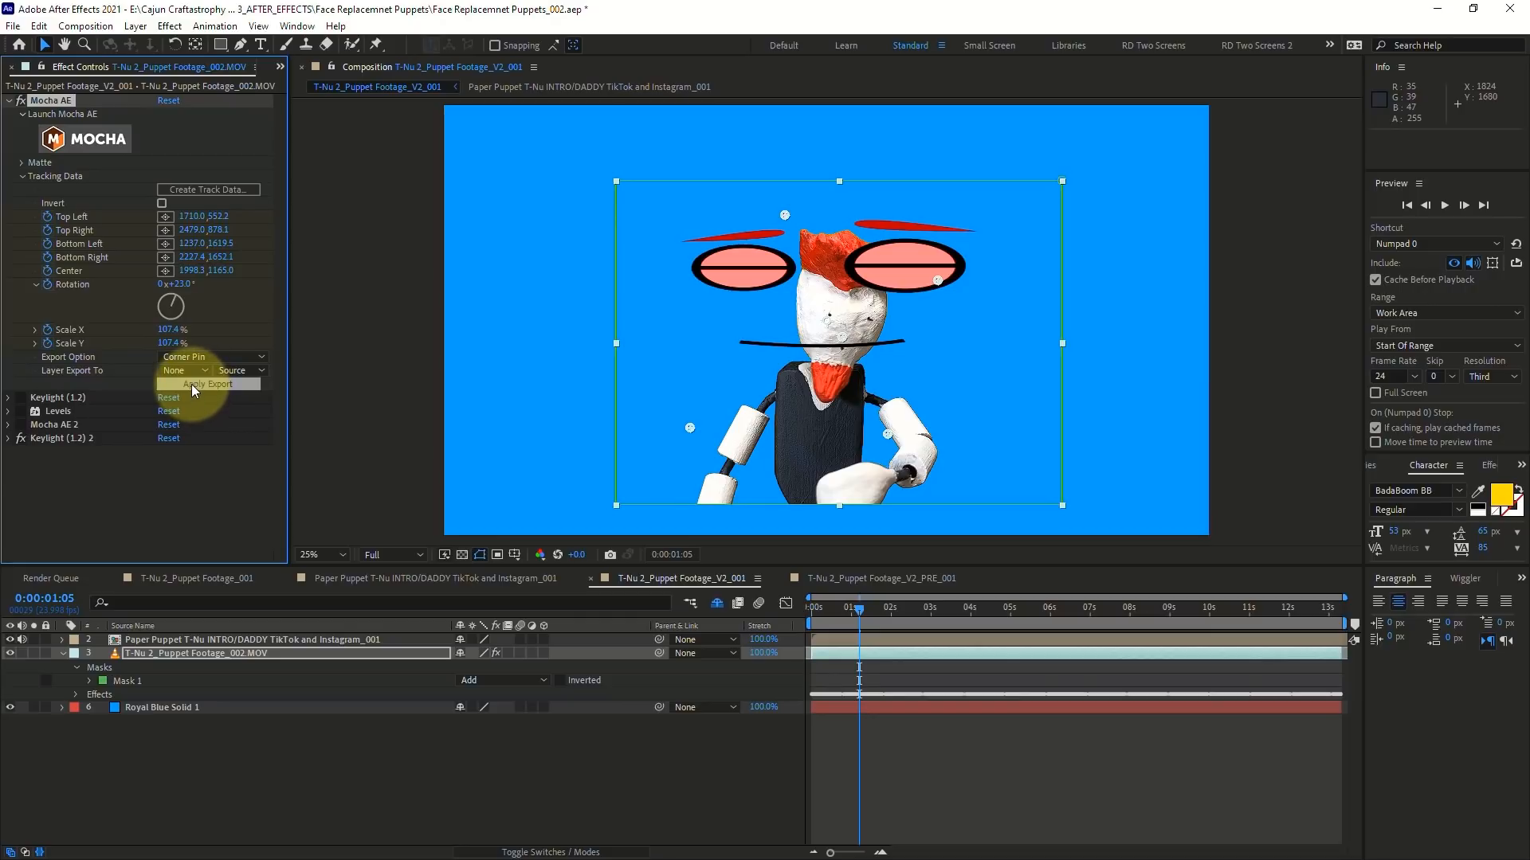
pyautogui.click(190, 371)
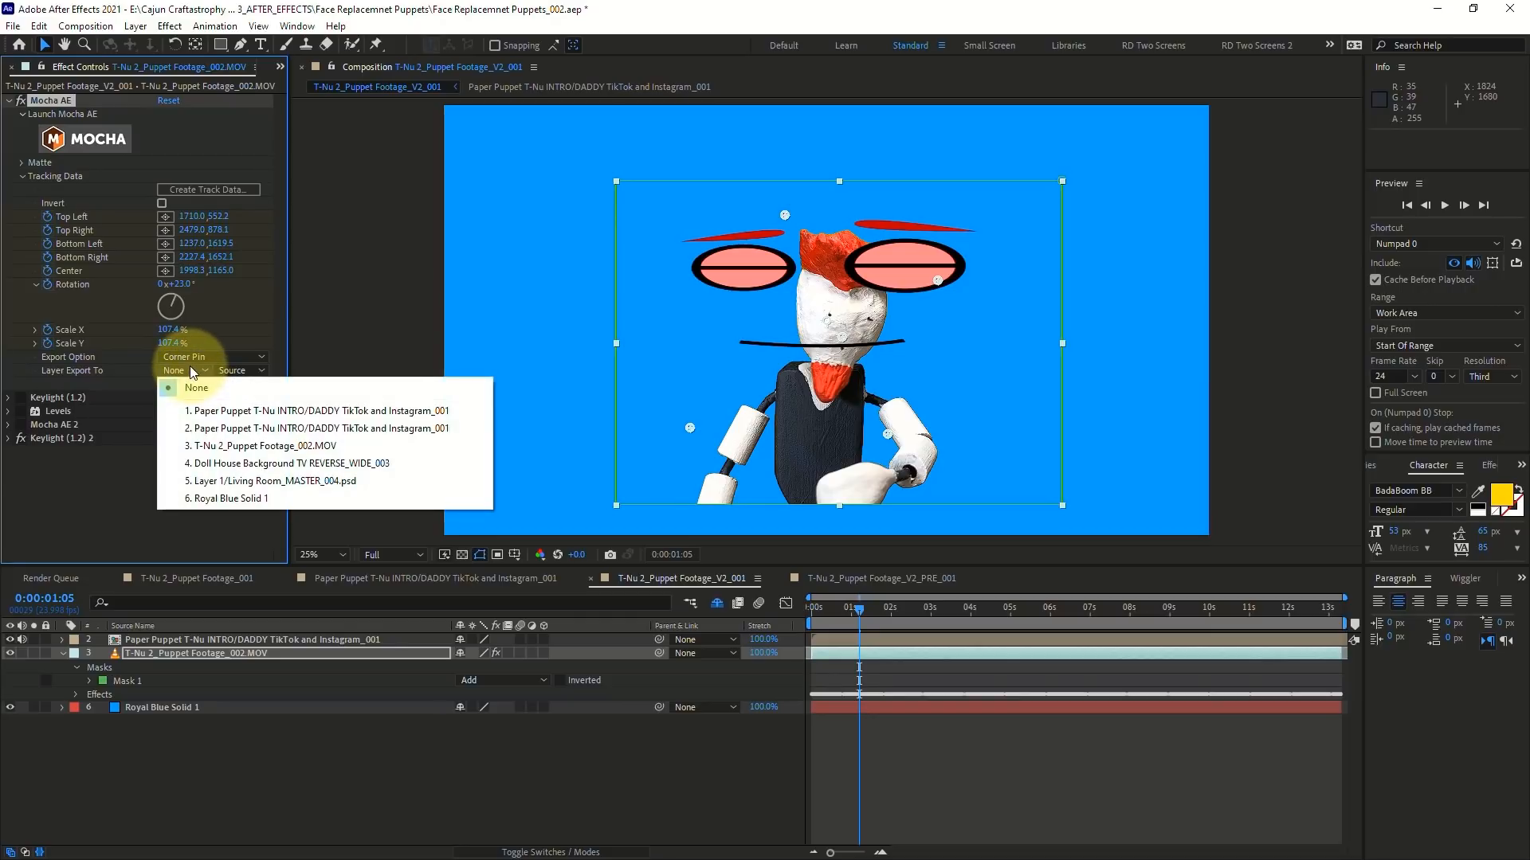
pyautogui.click(203, 418)
pyautogui.click(209, 382)
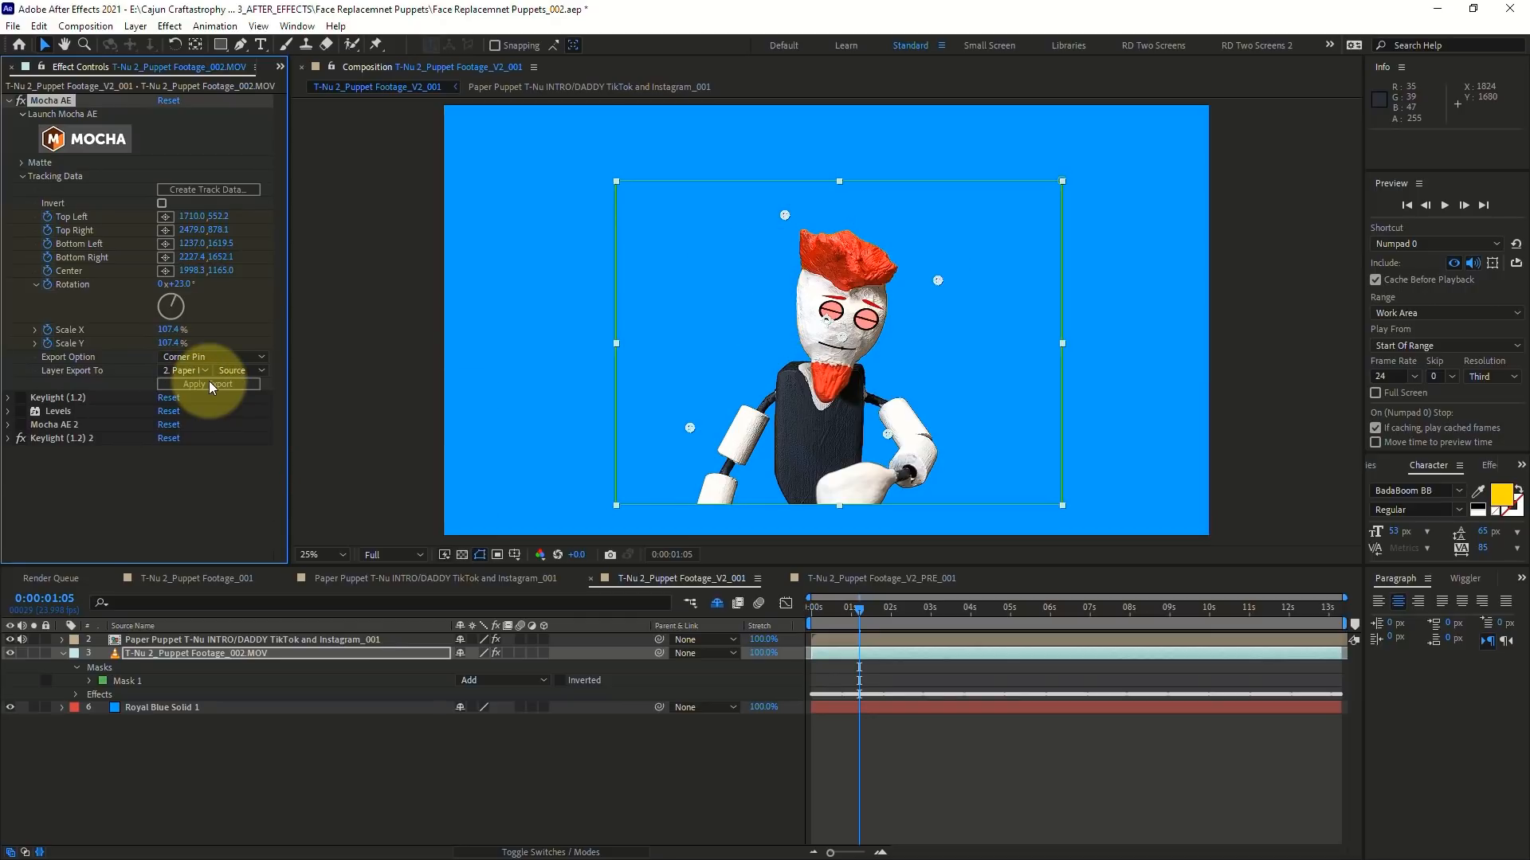
pyautogui.press('space')
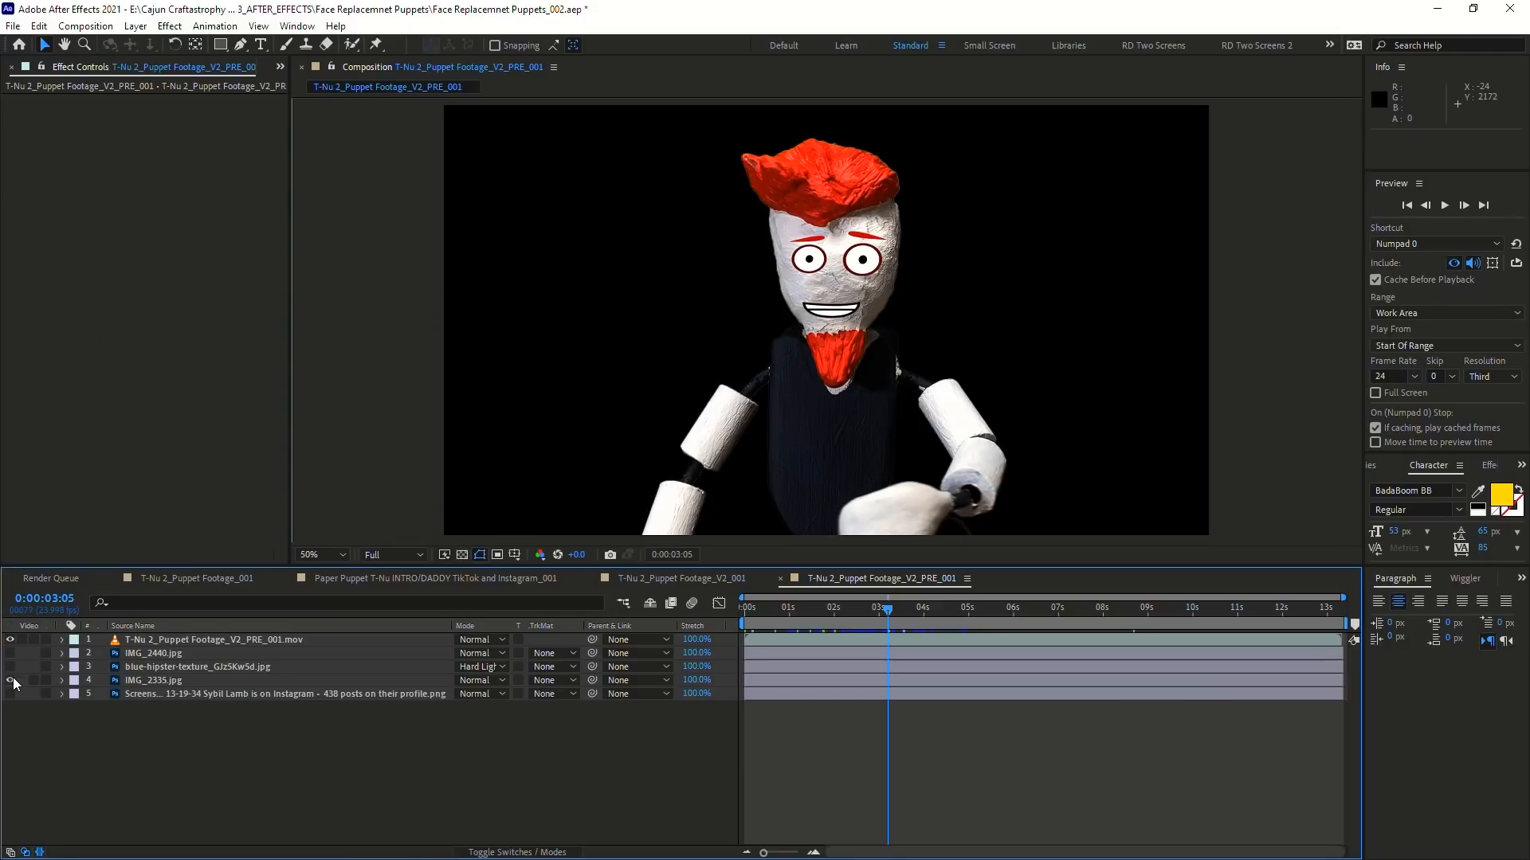
# Step: Make the IMG_2335.jpg background and the blue-hipster-texture layer visible in the T-Nu 2_Puppet Footage_V2_PRE_001 composition
pyautogui.click(10, 680)
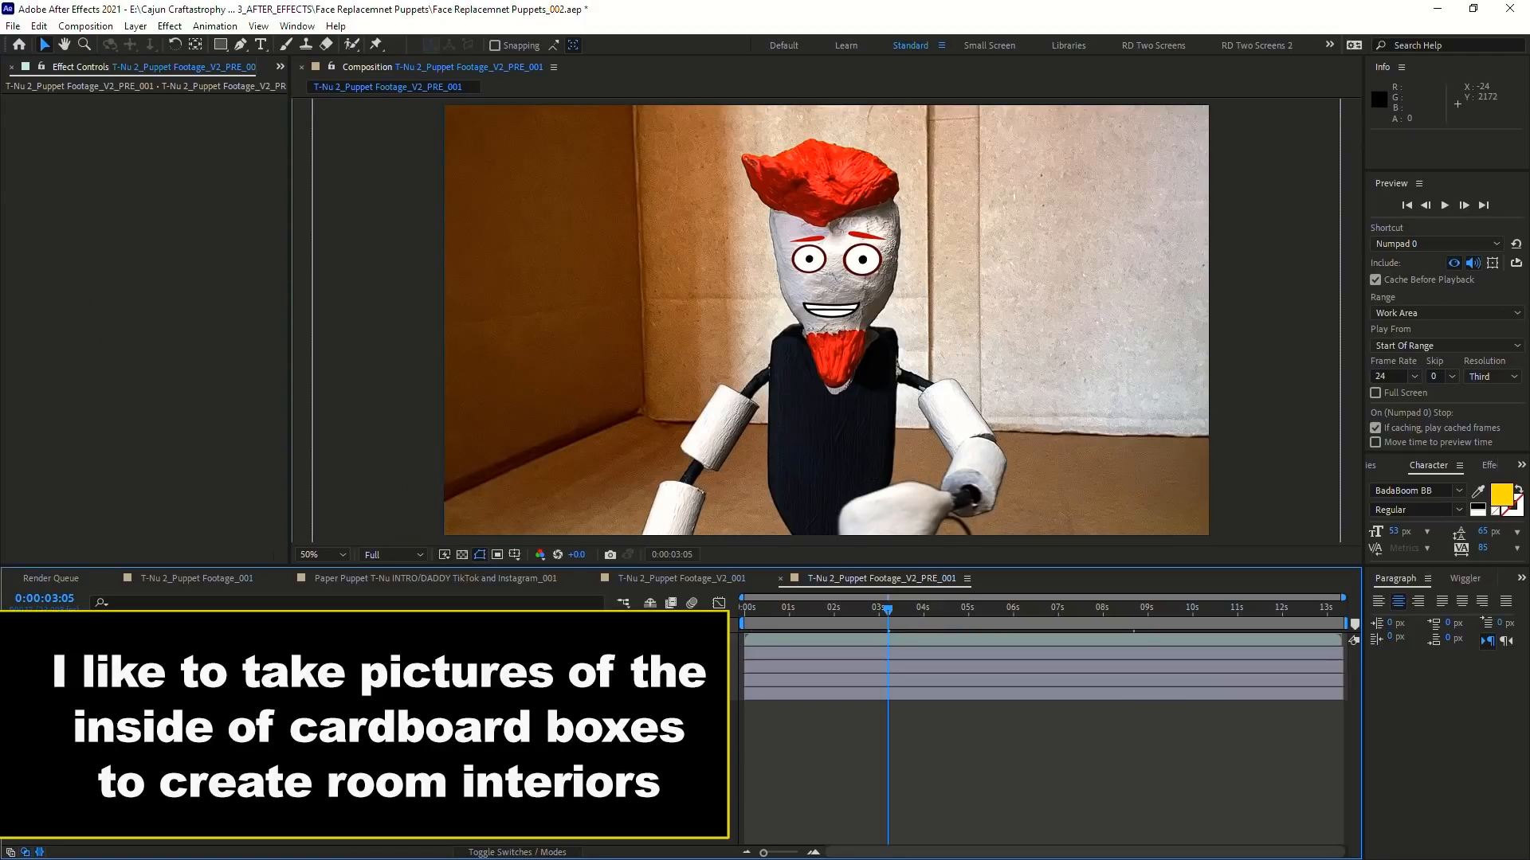
pyautogui.click(10, 667)
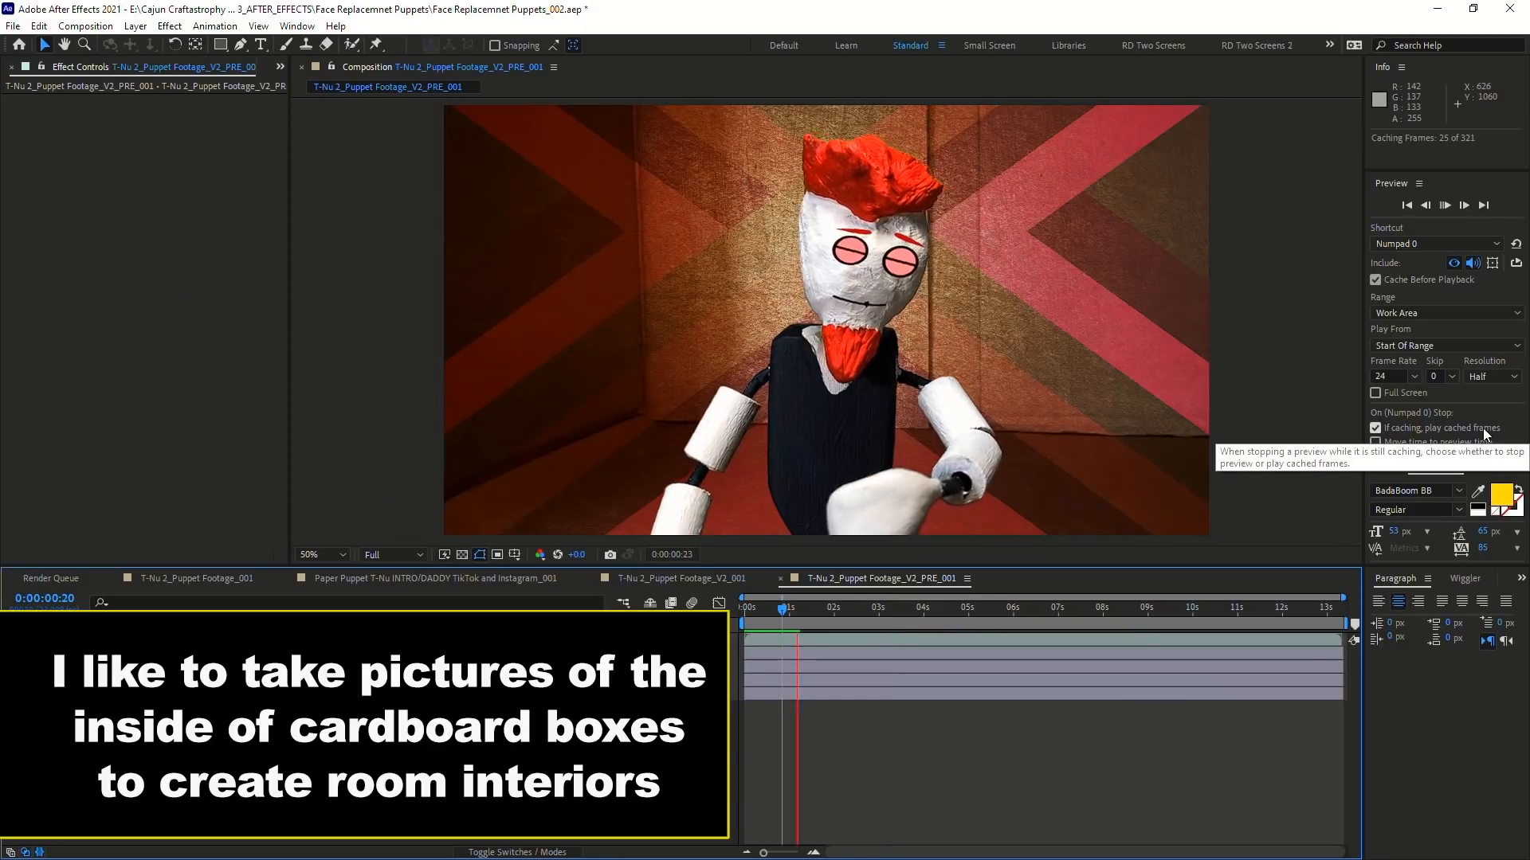